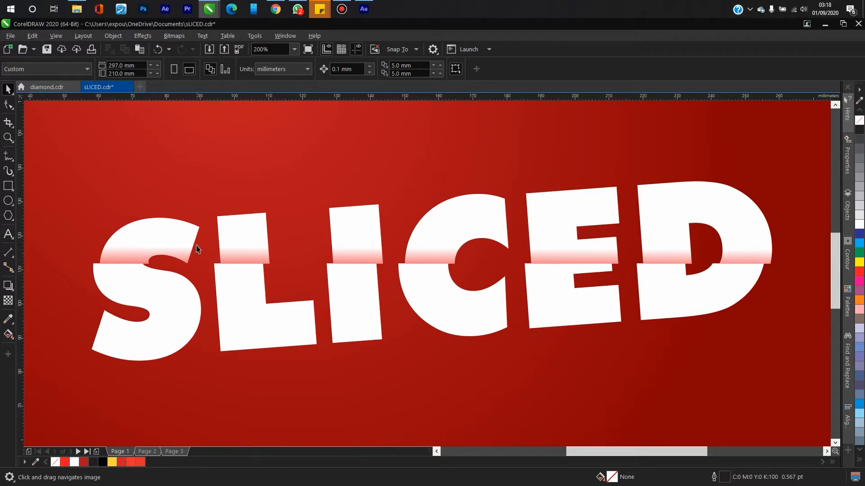
Step: Create a new single-page A5 document in landscape orientation, 210 × 148 mm, at 300 dpi
scroll(196, 248, down, 3)
scroll(189, 232, up, 1)
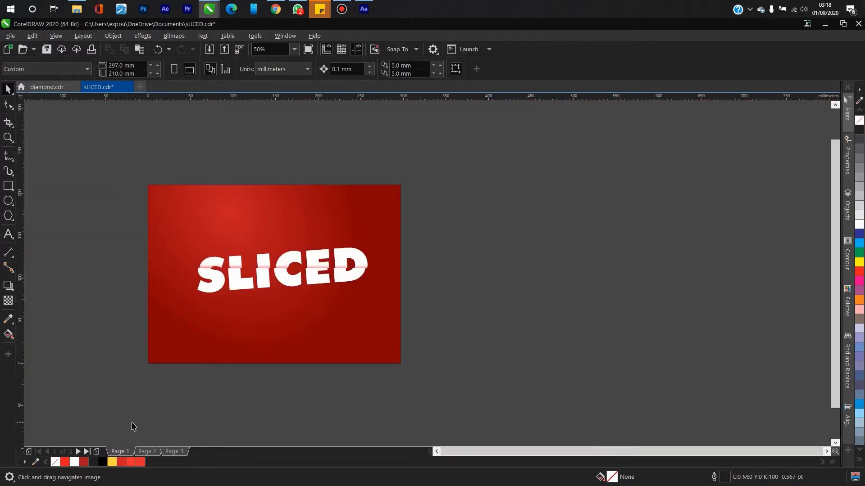
click(9, 49)
click(468, 226)
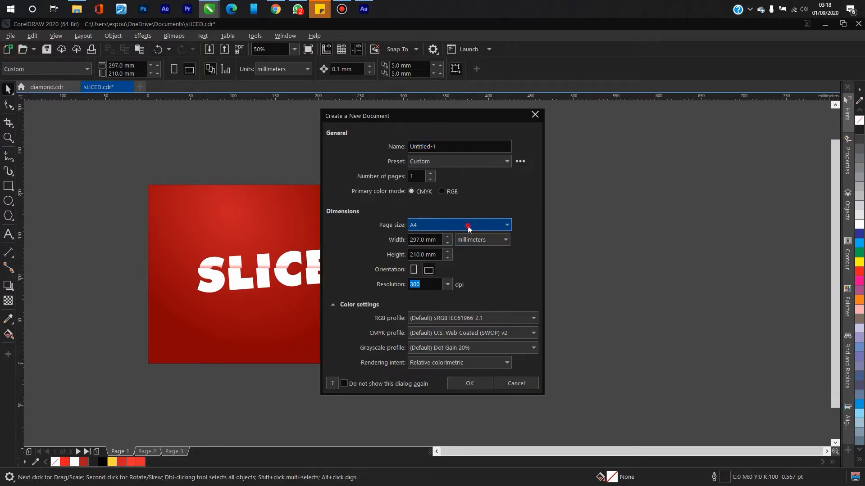
click(423, 273)
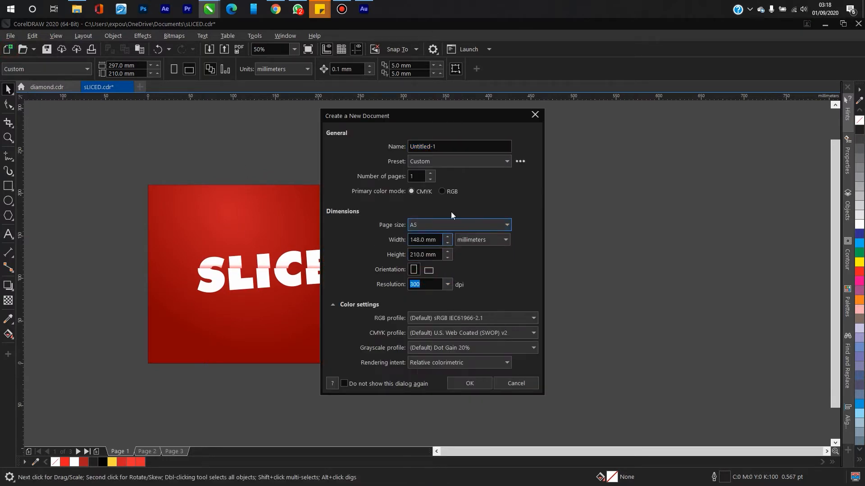
click(430, 272)
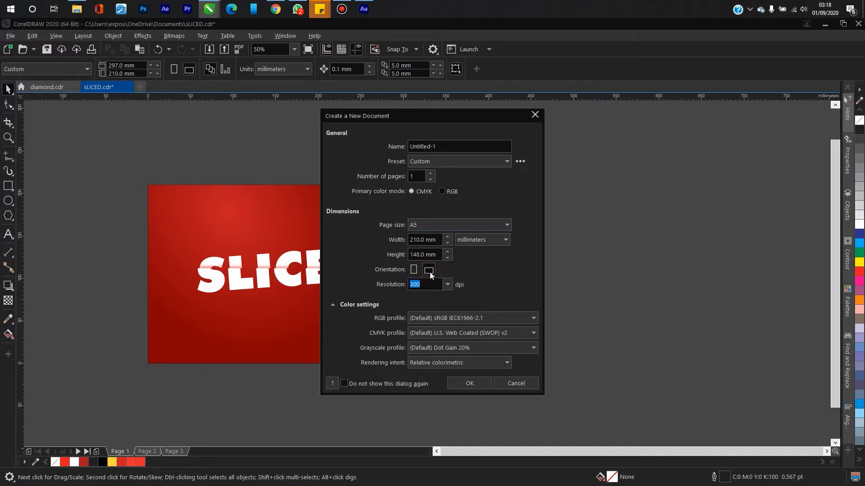
click(460, 381)
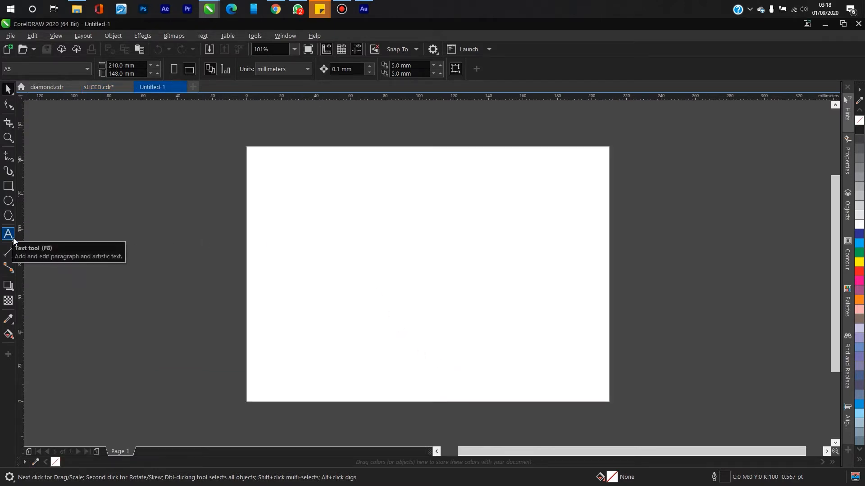
Step: Add a page-sized rectangle as the background and fill it with red
double_click(9, 186)
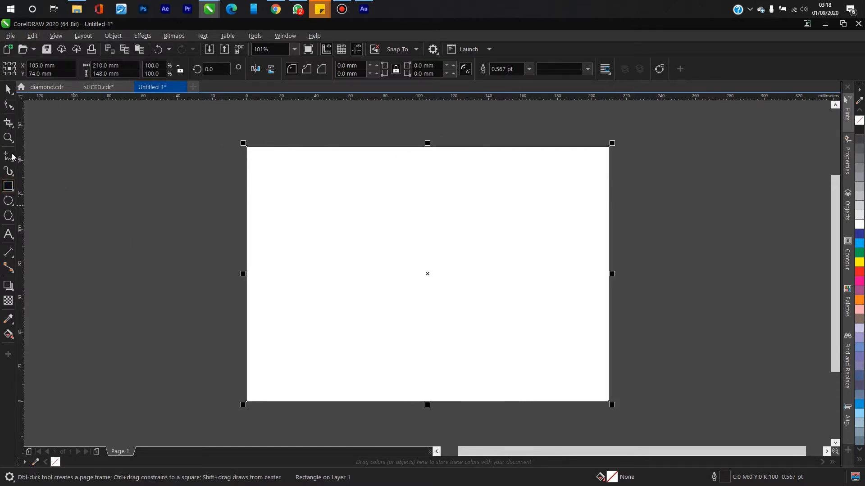
click(8, 88)
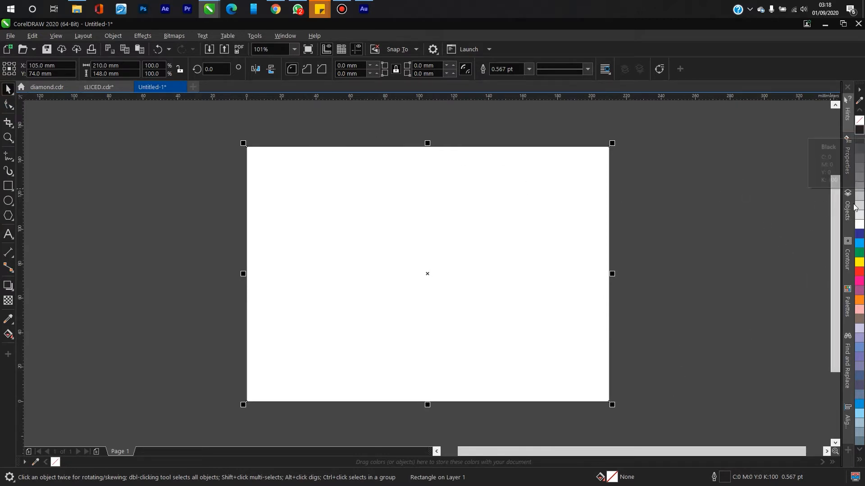
click(859, 273)
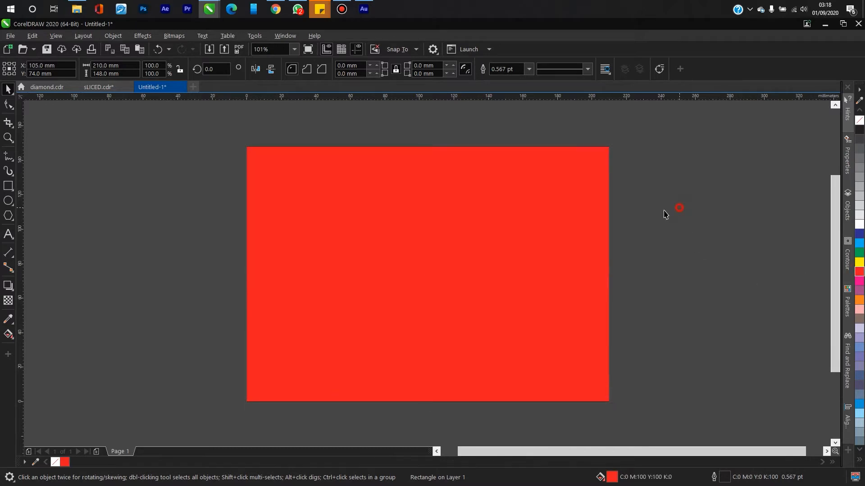
click(77, 372)
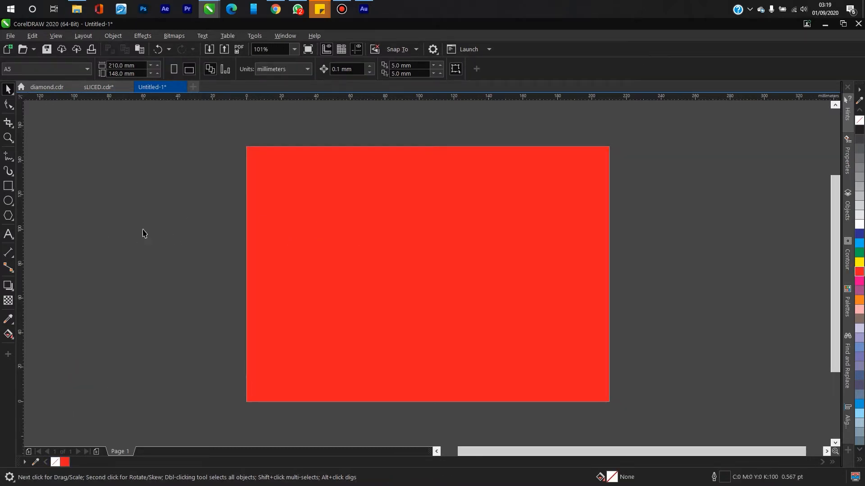
Step: Add the artistic text "SLICED", scale it to about 140 mm wide, and place it near the middle of the page
click(8, 234)
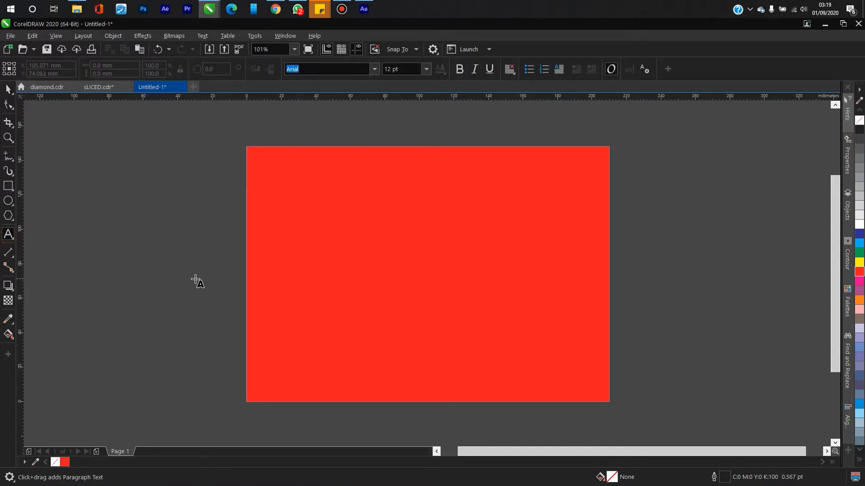
click(342, 243)
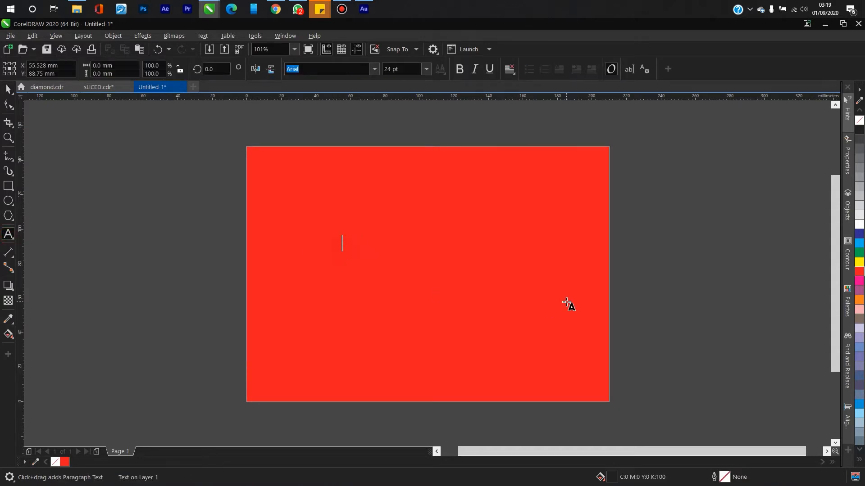
text(SLICED)
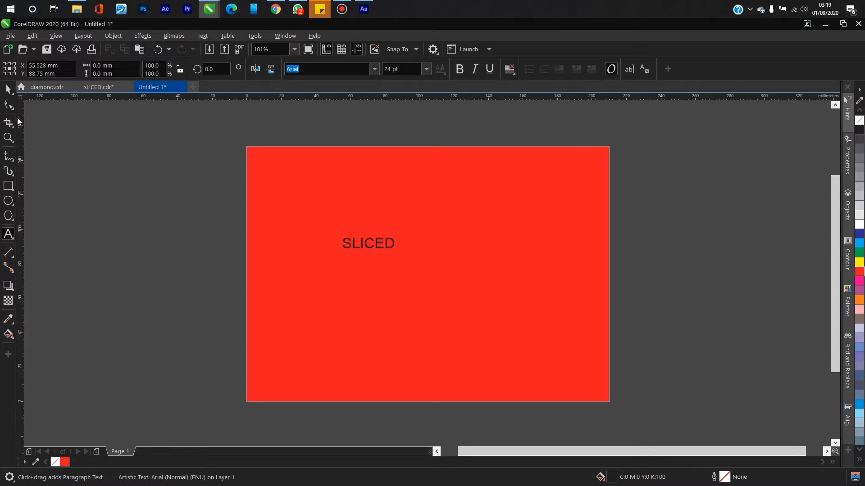
click(9, 88)
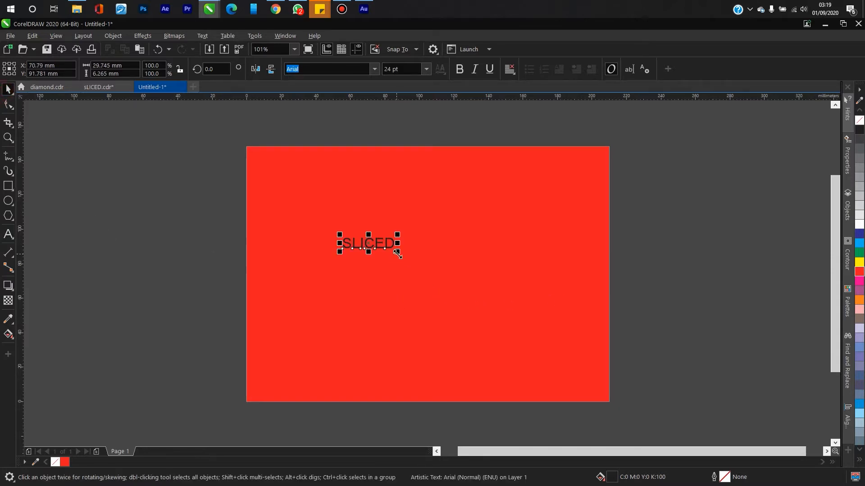
drag(397, 252, 590, 358)
drag(502, 285, 475, 250)
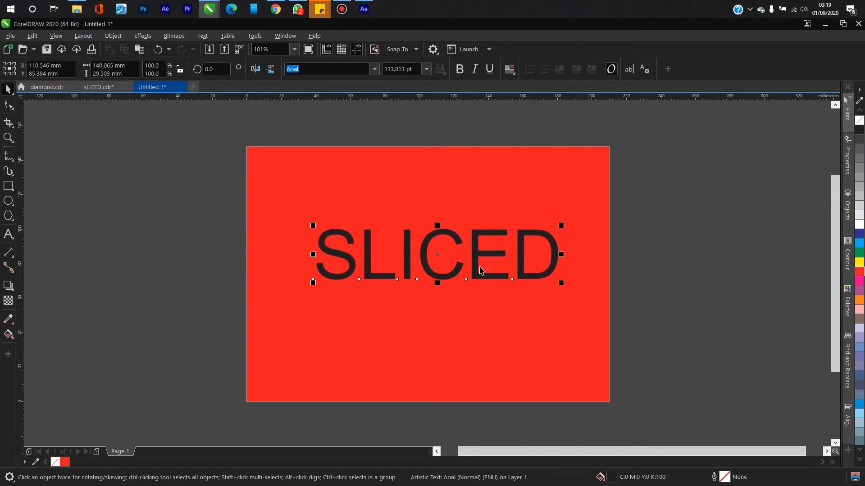
Step: Set the SLICED text's font to American Captain Patrius and enlarge it to about 130 mm wide
click(373, 71)
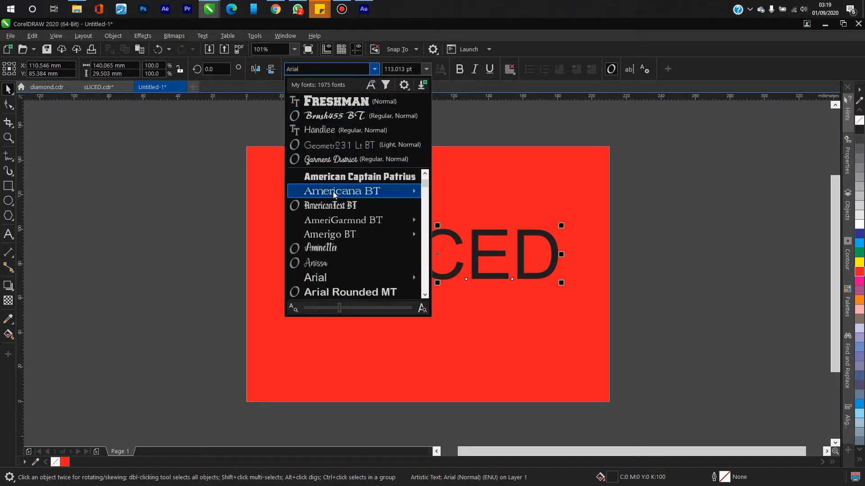
mouse_move(340, 183)
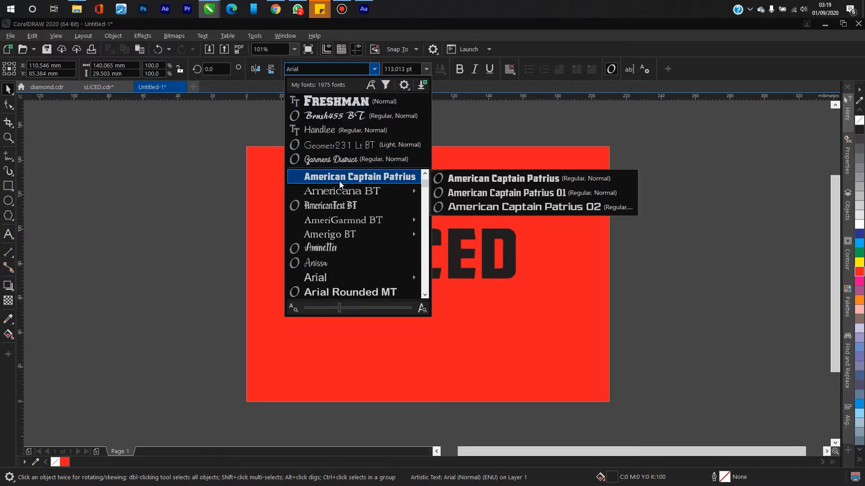
click(343, 180)
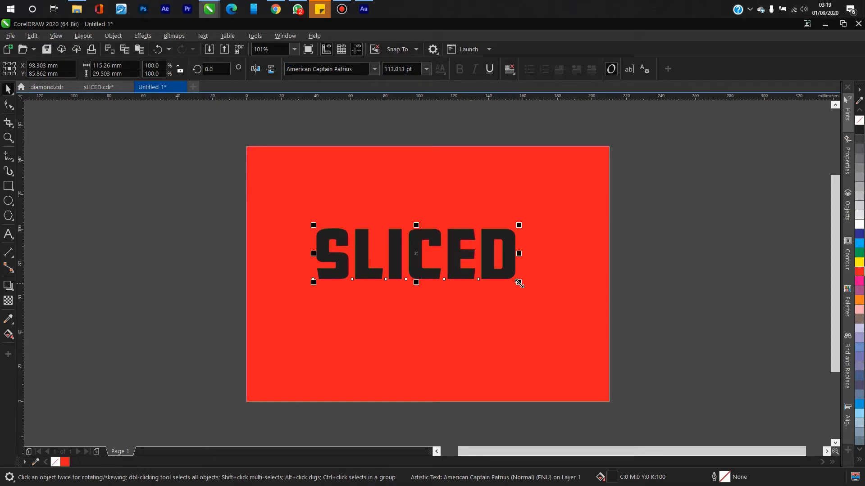
drag(519, 283, 545, 288)
Step: Change the SLICED text's font to Arial Black, scale it to about 162 mm wide, and reposition it on the page
click(375, 69)
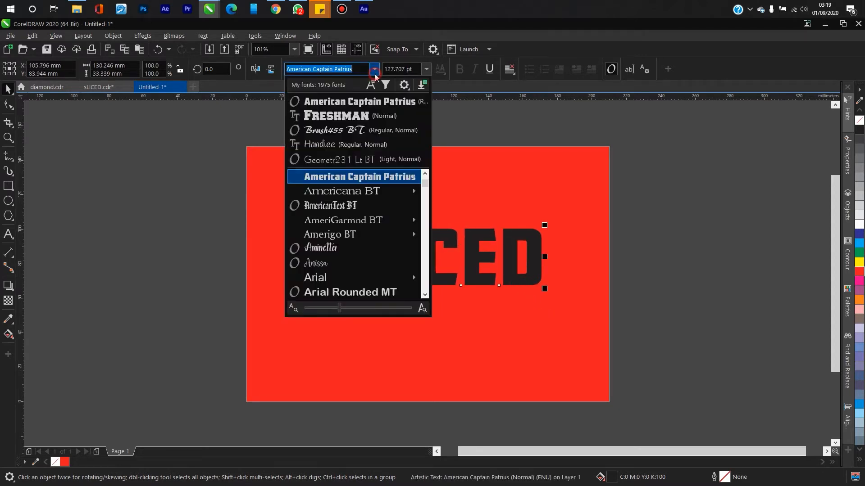
scroll(356, 215, down, 3)
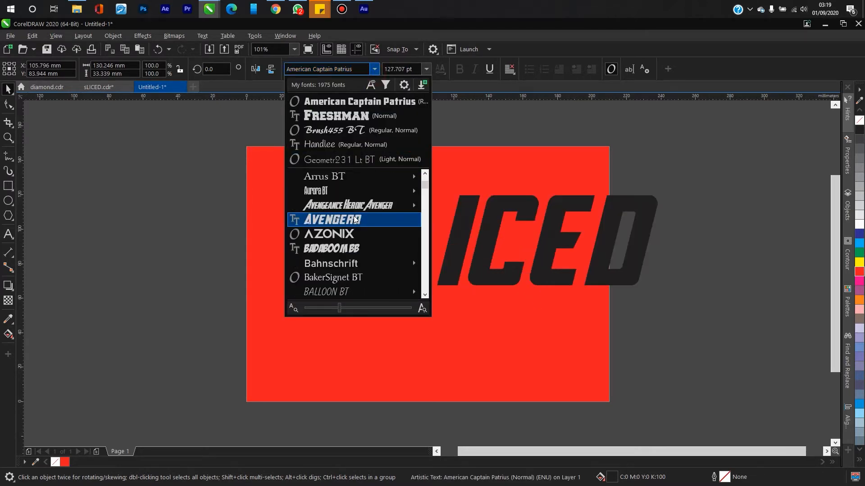
scroll(354, 216, up, 2)
mouse_move(352, 235)
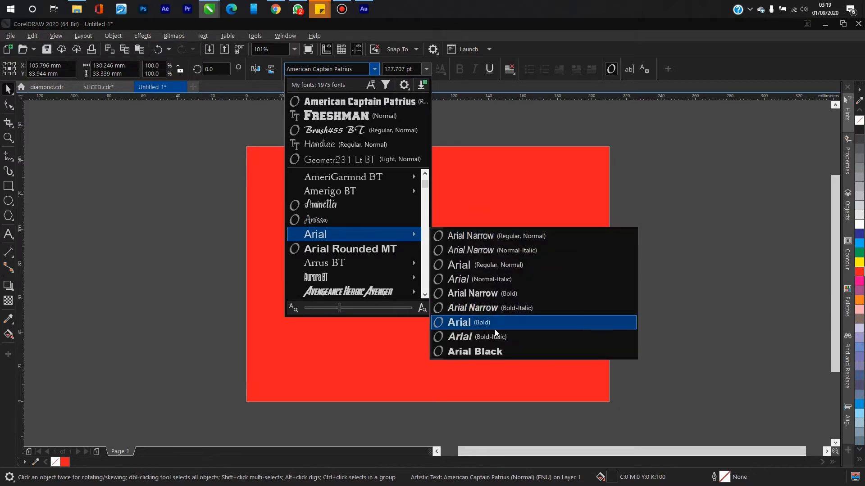
click(475, 352)
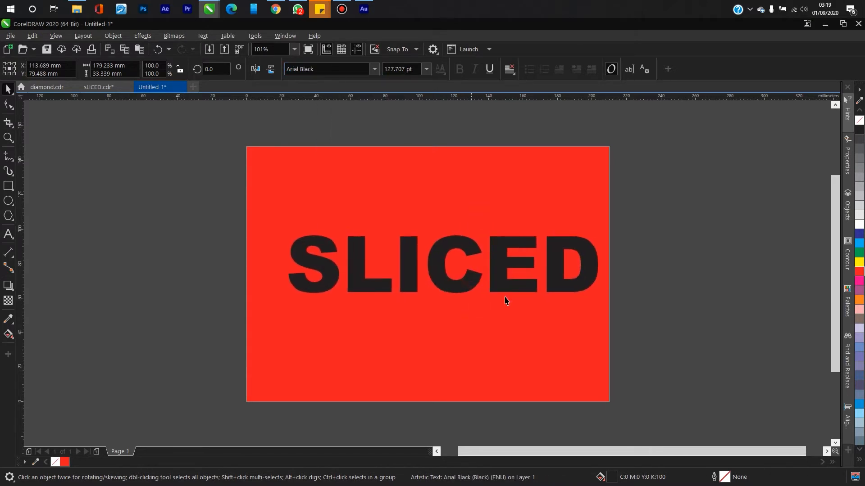
drag(604, 295, 573, 288)
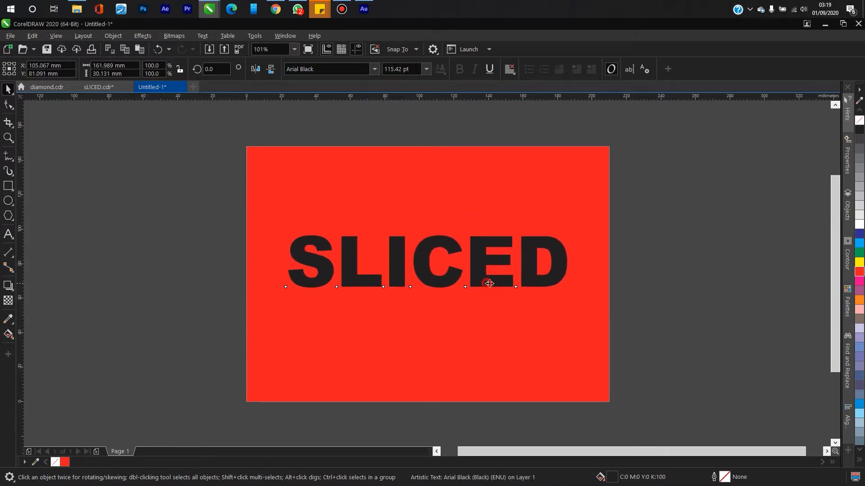
drag(489, 284, 501, 282)
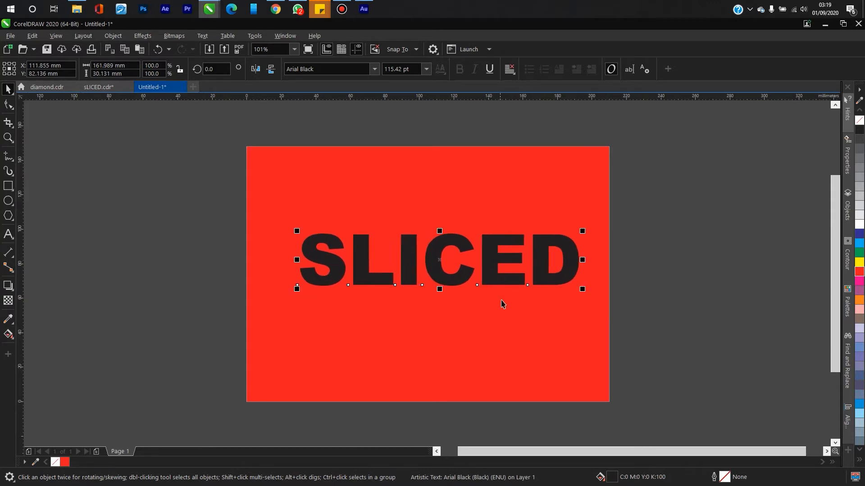
Step: Tighten the letter spacing of SLICED until the text is about 144 mm wide, and move it back towards the page centre
click(10, 105)
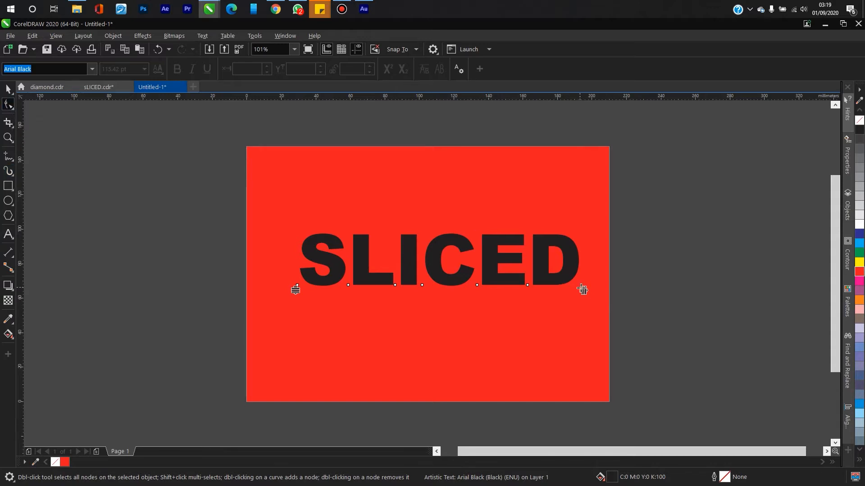
drag(583, 291, 549, 308)
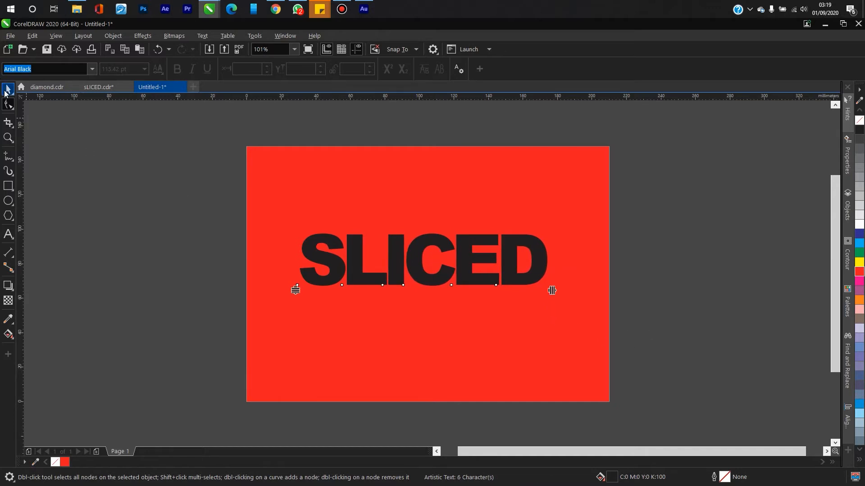
click(8, 89)
drag(438, 284, 450, 289)
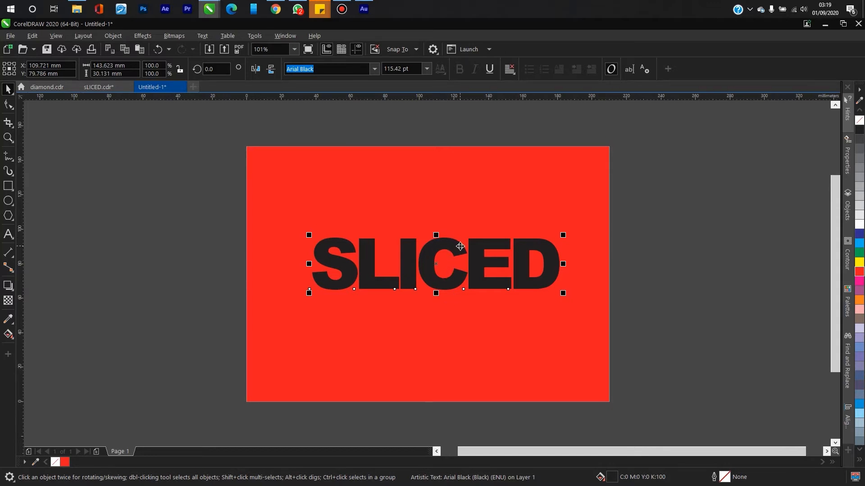
mouse_move(460, 246)
mouse_down()
mouse_move(449, 243)
mouse_move(461, 245)
mouse_up()
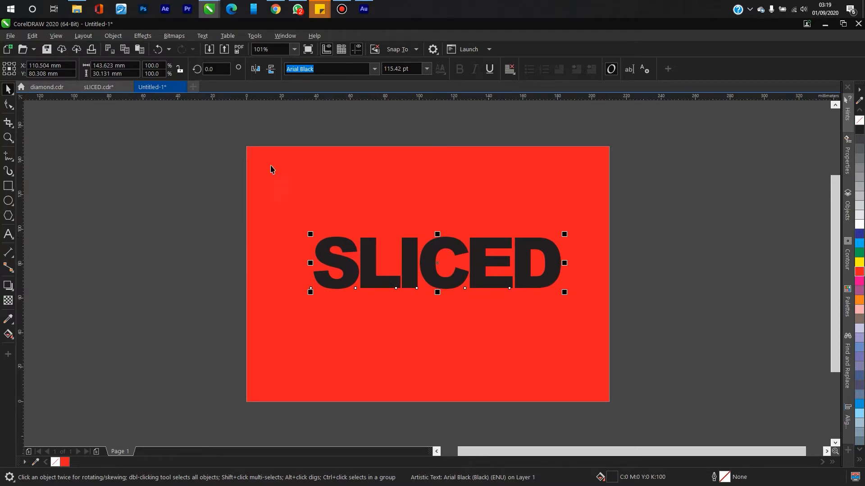
click(13, 109)
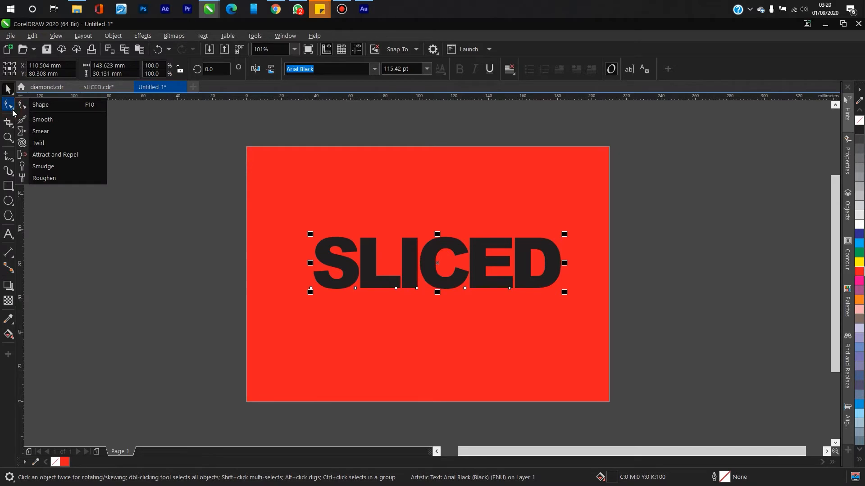
click(10, 128)
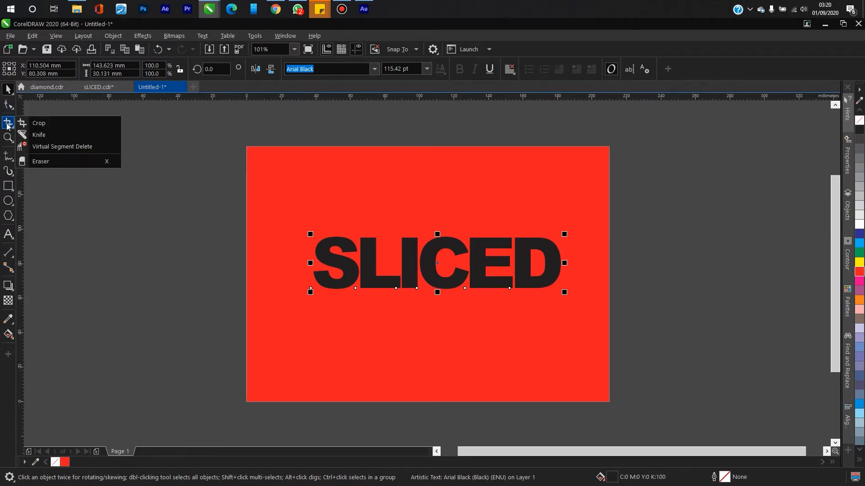
click(31, 136)
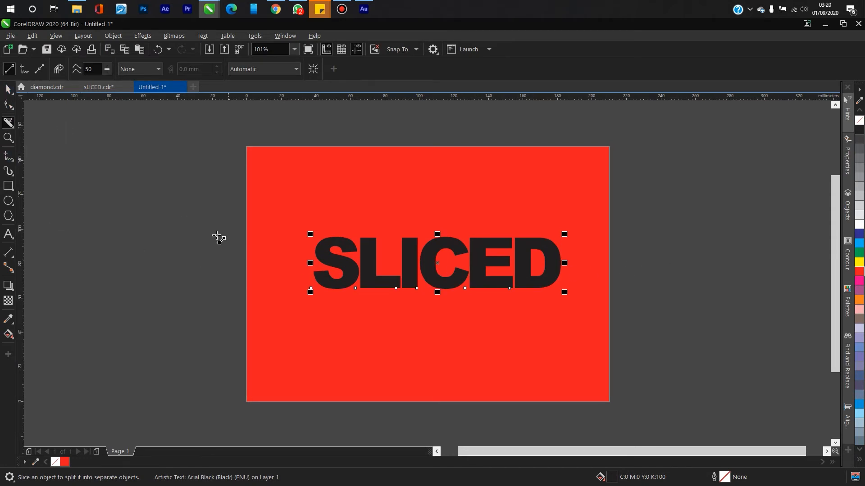
click(7, 89)
click(652, 299)
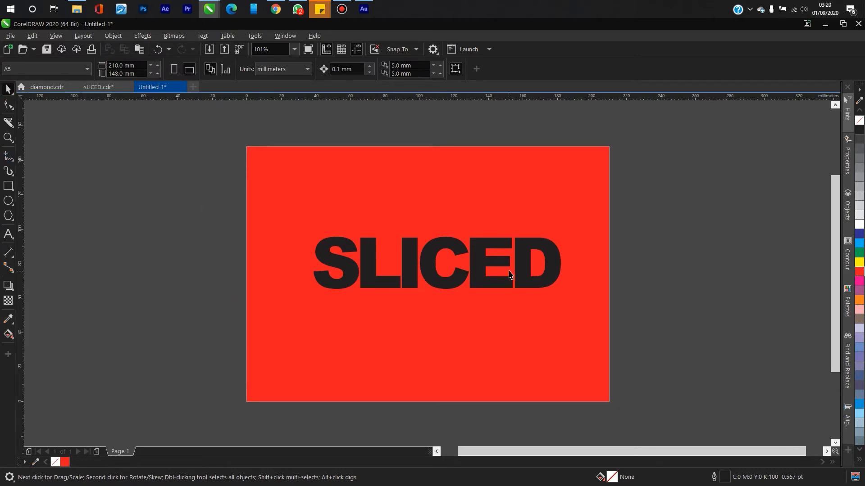
Step: Move the SLICED text slightly upward, centring it at about X 109 mm, Y 83 mm
scroll(502, 270, up, 2)
click(478, 260)
scroll(399, 260, down, 2)
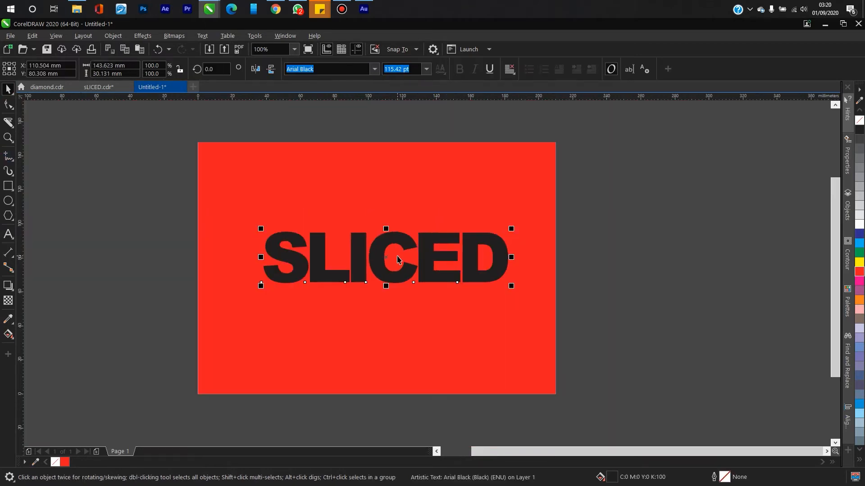
scroll(342, 250, up, 2)
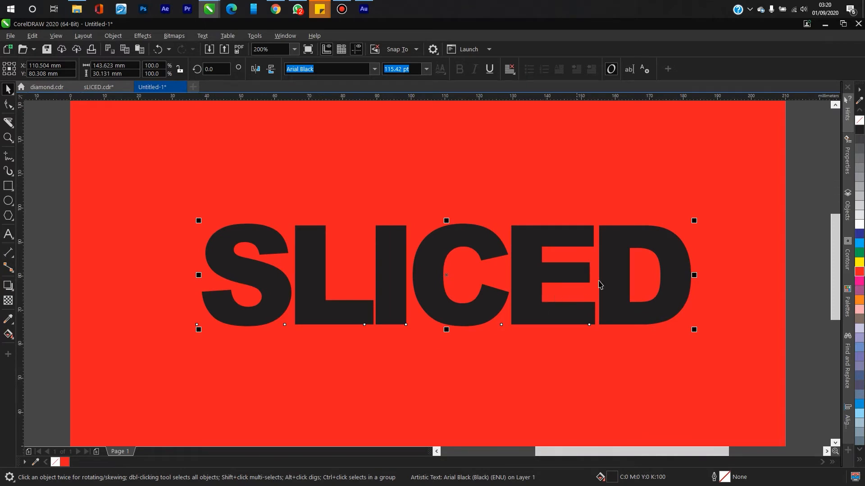
click(653, 248)
drag(653, 249, 636, 260)
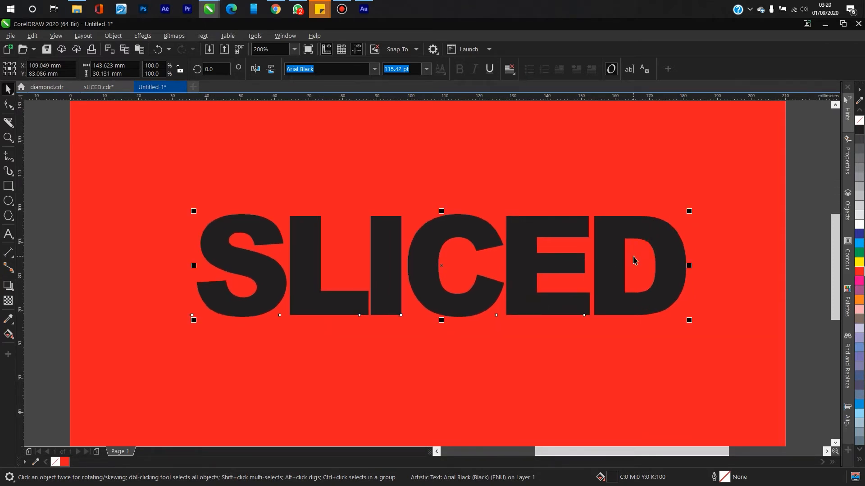
Step: Rotate the SLICED text by 35 degrees
click(671, 245)
click(664, 234)
click(216, 69)
key(Return)
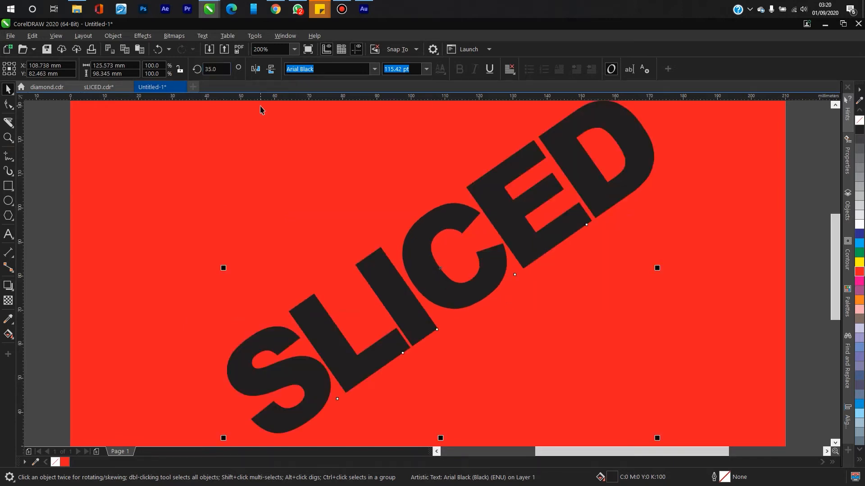
Step: Try rotation angles of 15 and 8 degrees on the SLICED text
double_click(211, 69)
text(15)
key(Return)
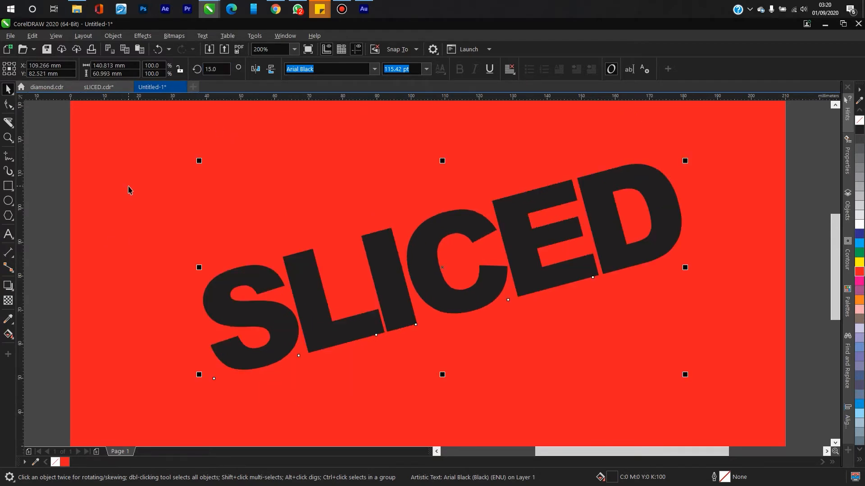
click(214, 69)
text(8)
key(Return)
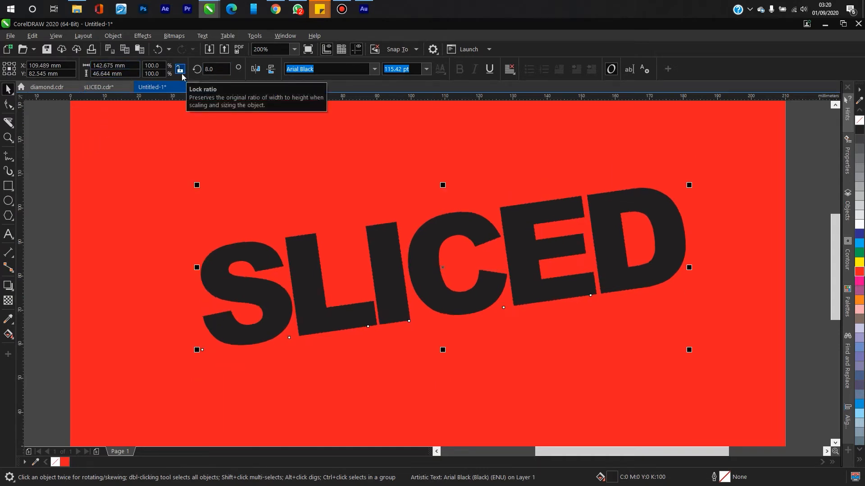
Step: Set the SLICED text's rotation angle to 6 degrees
text(6)
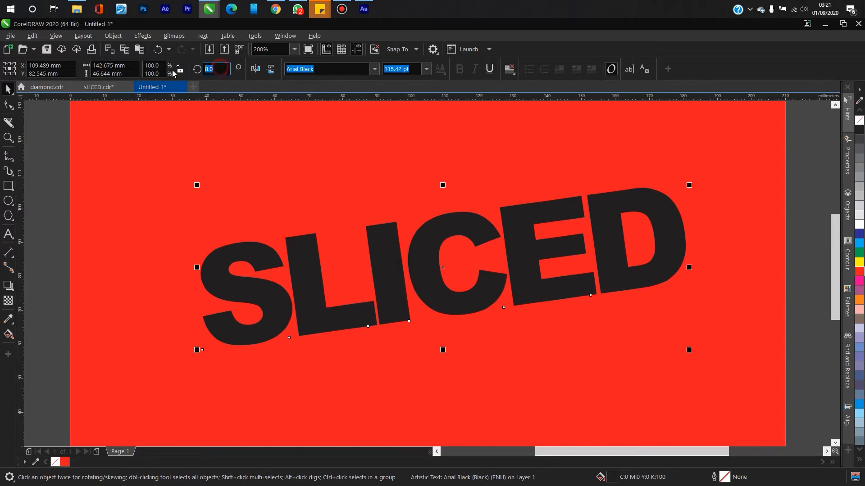
key(Return)
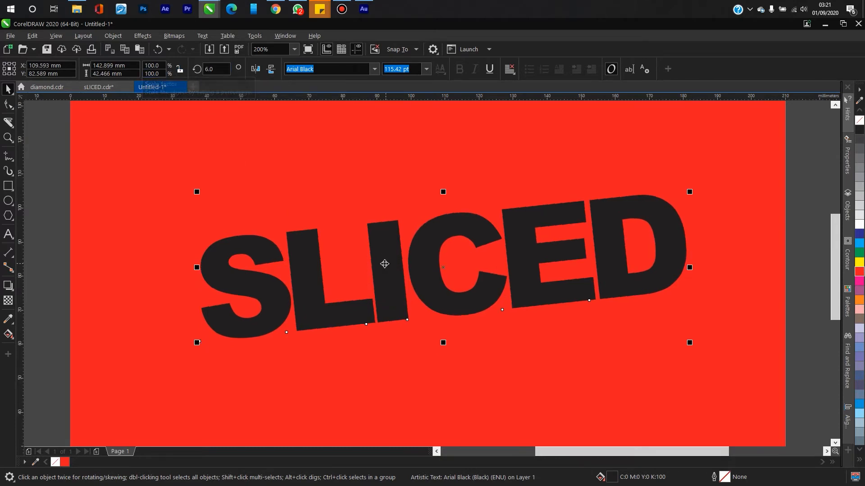
scroll(384, 261, down, 2)
scroll(371, 247, up, 2)
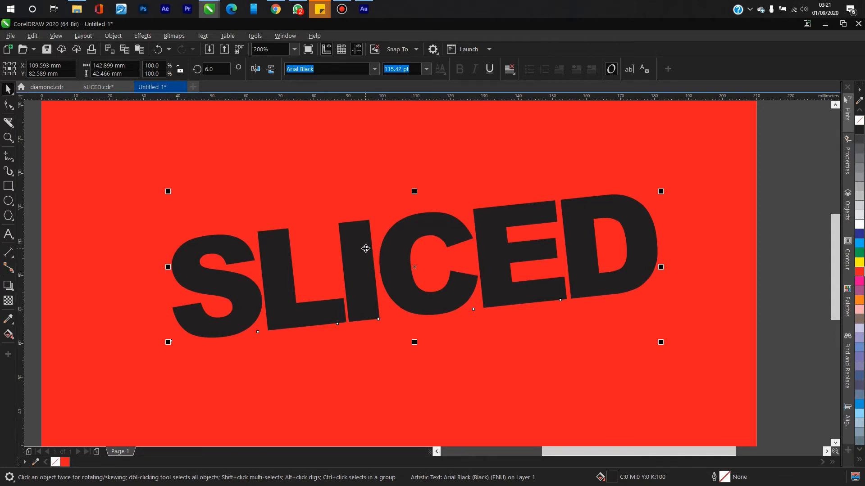
Step: Slice the SLICED text into upper and lower halves with a horizontal Knife cut about 157 mm long across its middle
click(8, 123)
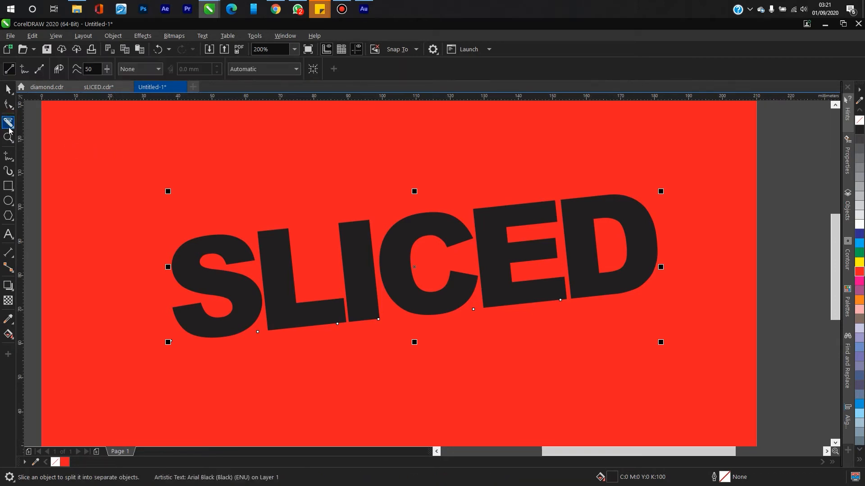
click(14, 129)
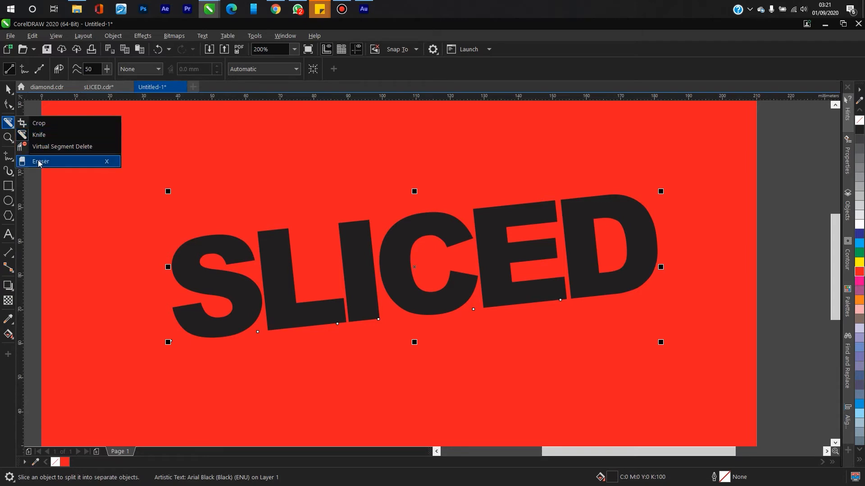
click(40, 137)
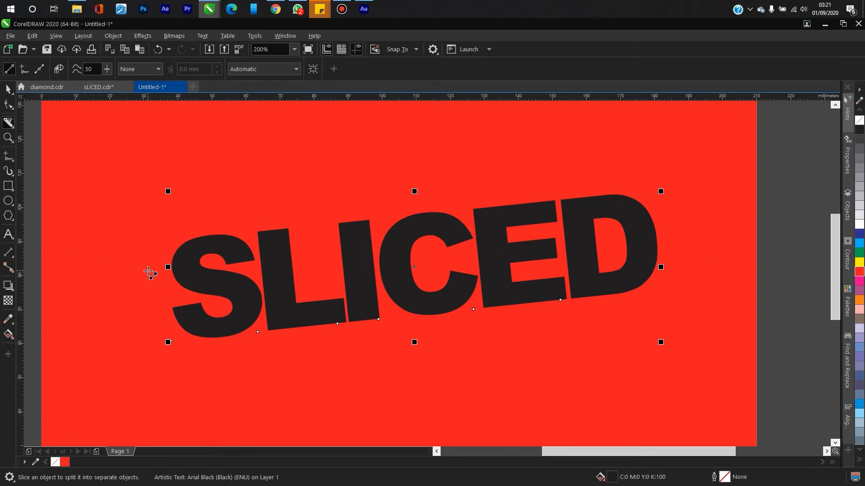
drag(148, 296, 176, 303)
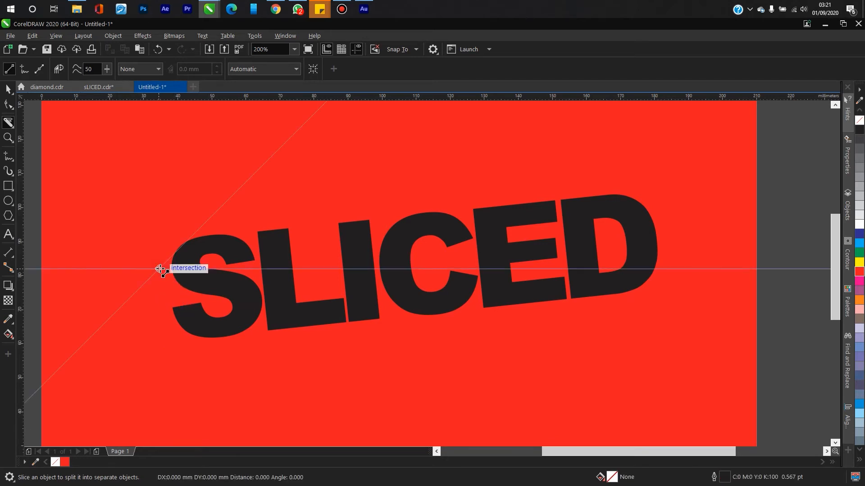
drag(153, 270, 686, 269)
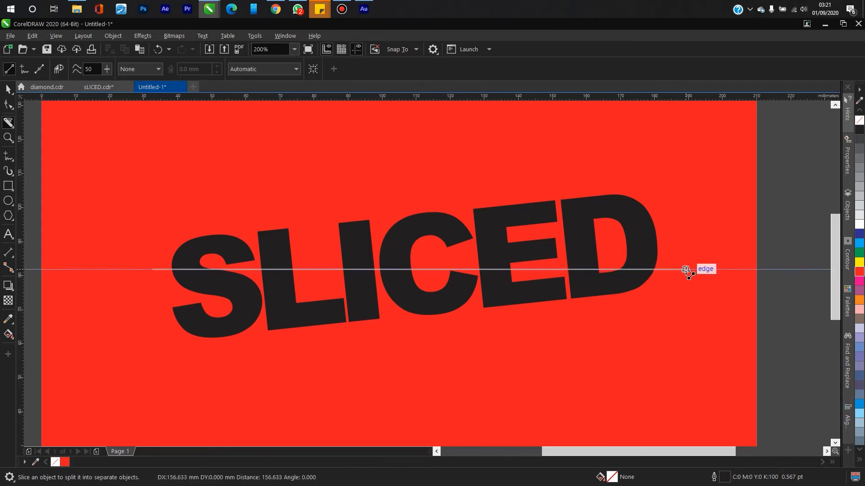
drag(685, 270, 686, 271)
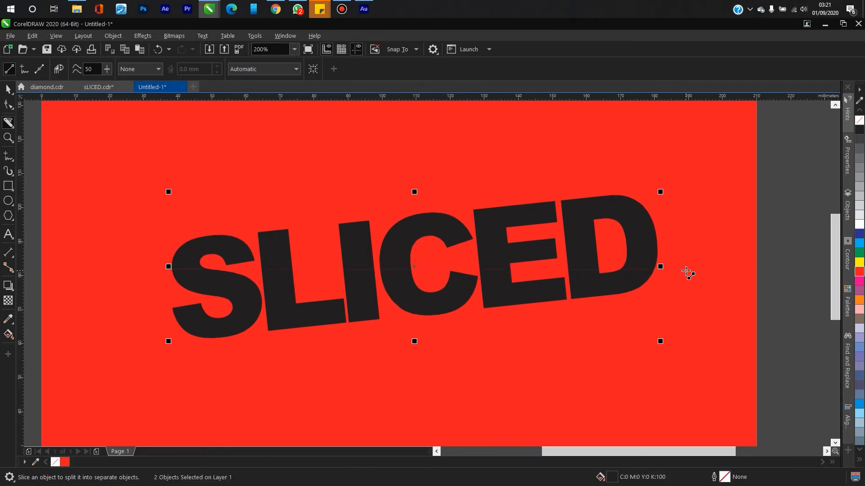
Step: Try moving the upper half of the sliced text up by about 4 mm, and undo the move
click(7, 91)
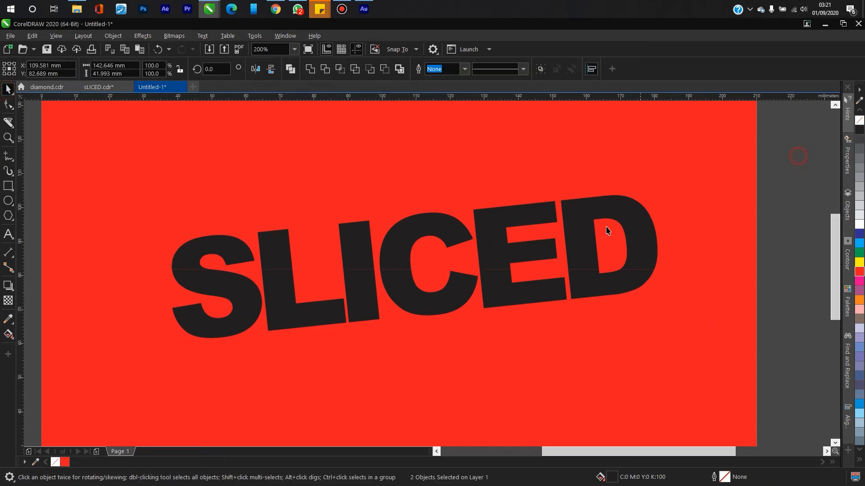
click(407, 286)
drag(407, 247, 407, 229)
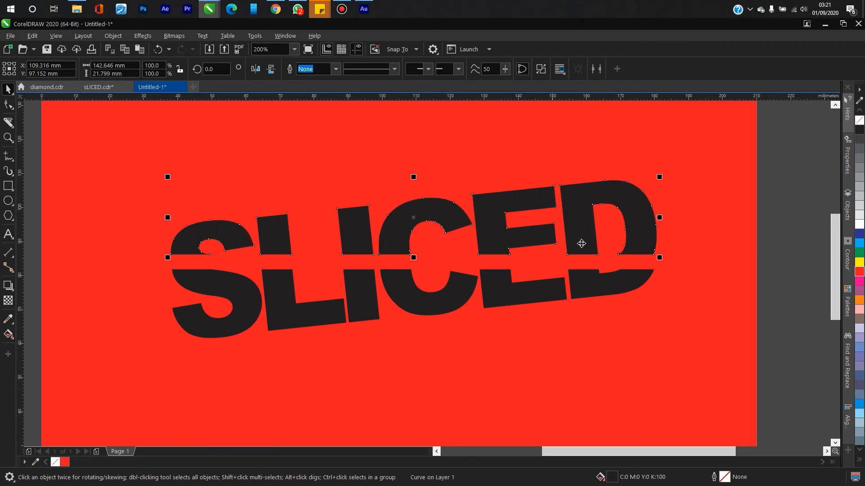
key(ctrl+z)
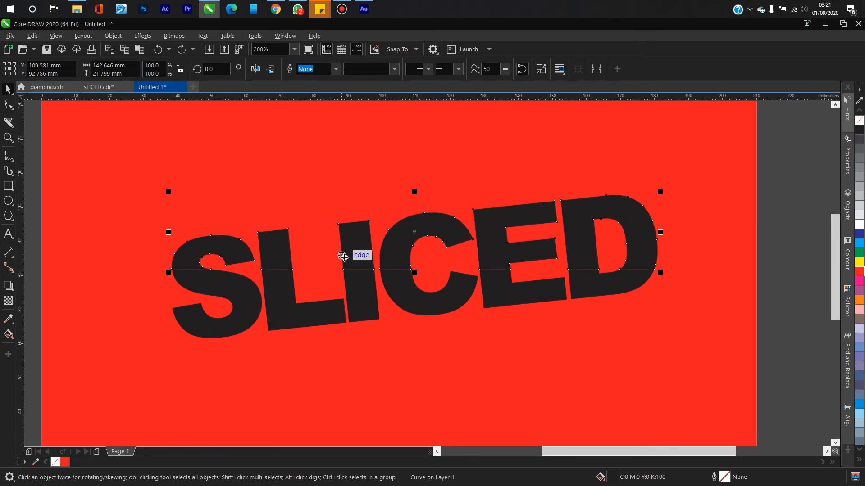
Step: Nudge the upper half of the text about 1.8 mm to the right, offsetting it from the lower half, and deselect it
scroll(266, 251, up, 1)
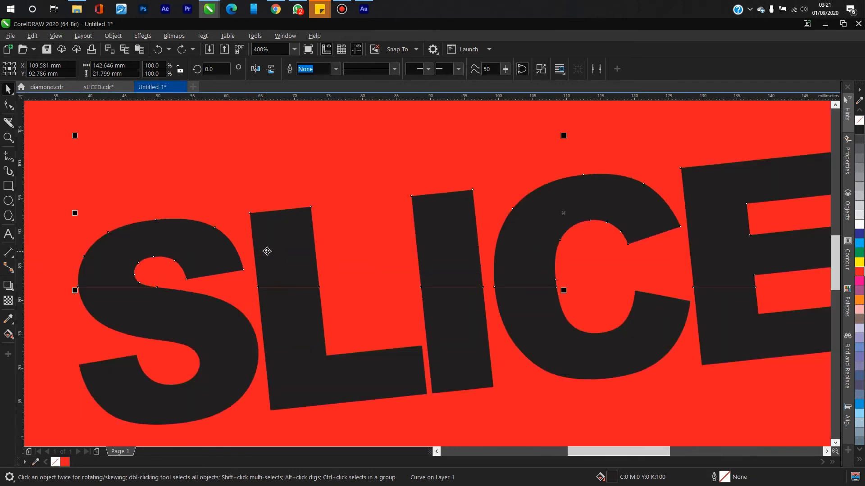
scroll(268, 251, down, 1)
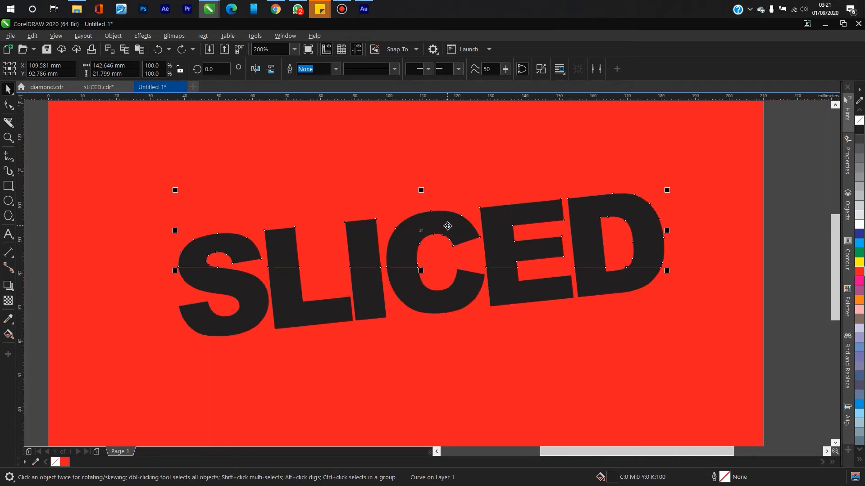
key(Right)
key(Right)
key(Right)
key(Right)
key(Right)
key(Right)
key(Right)
key(Right)
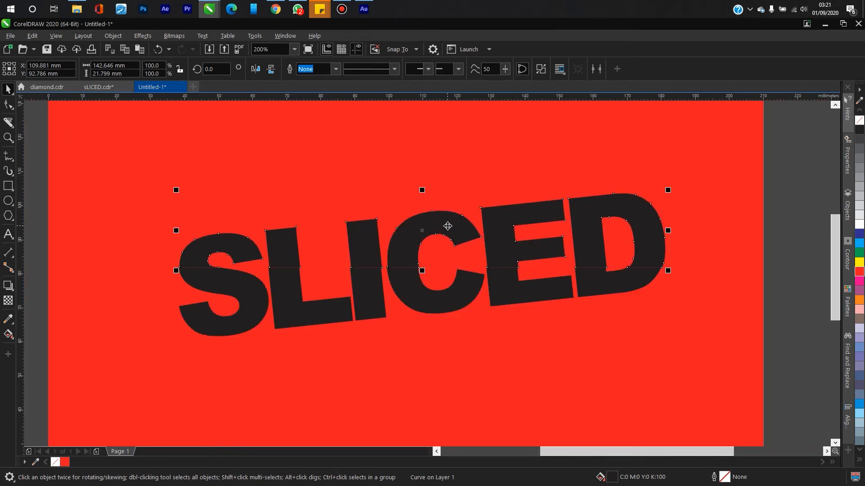
key(Right)
key(Right)
key(Right)
key(Right)
key(Right)
key(Right)
key(Right)
key(Right)
key(Right)
key(Right)
key(Right)
key(Right)
key(Right)
key(Right)
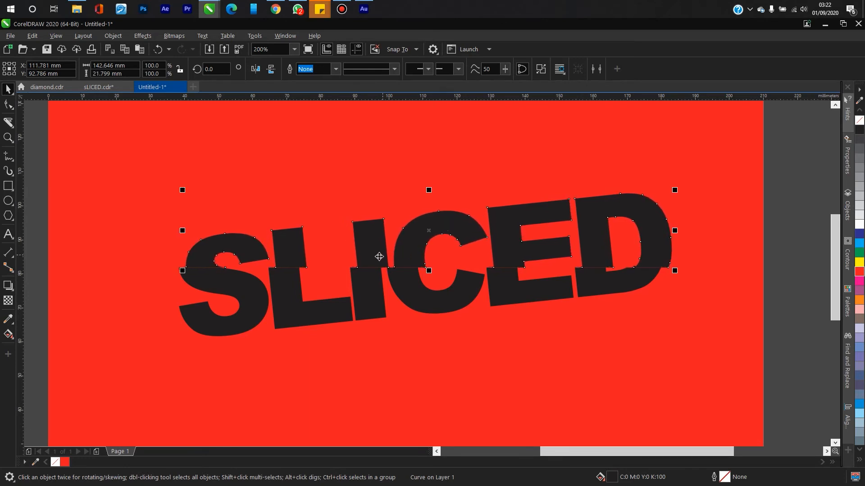
key(Left)
key(Left)
key(Left)
key(Left)
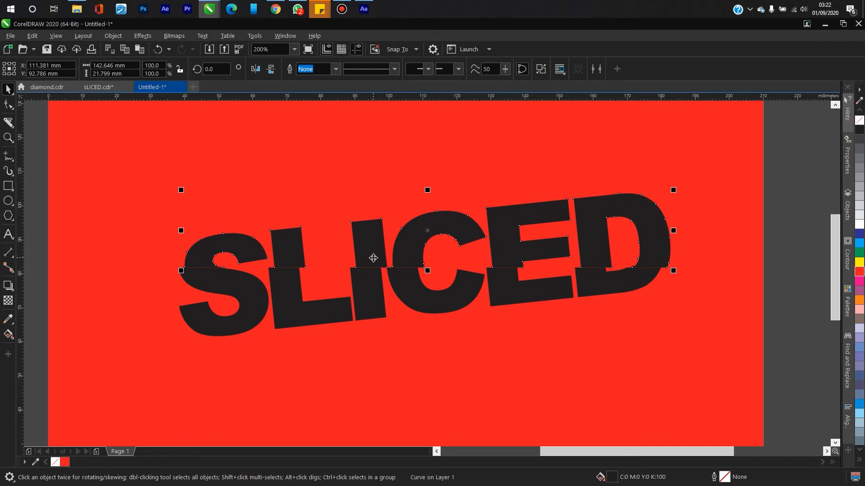
click(798, 189)
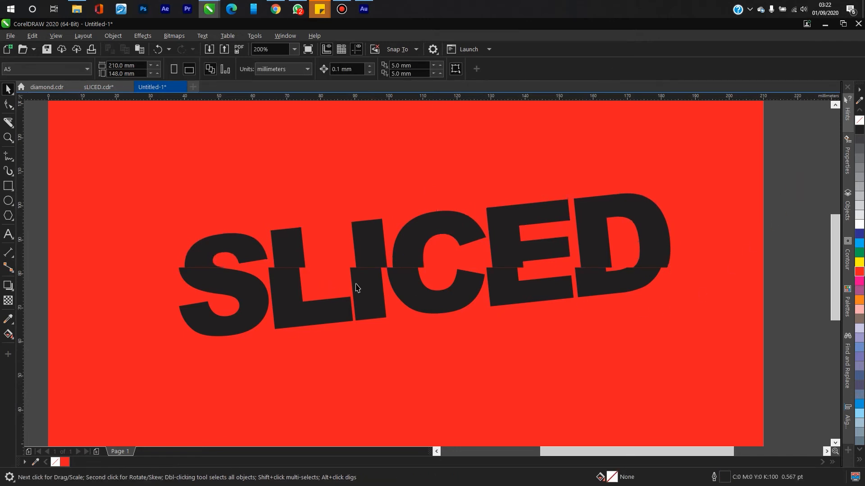
Step: Fill both the upper and lower halves of the sliced text with white
click(376, 237)
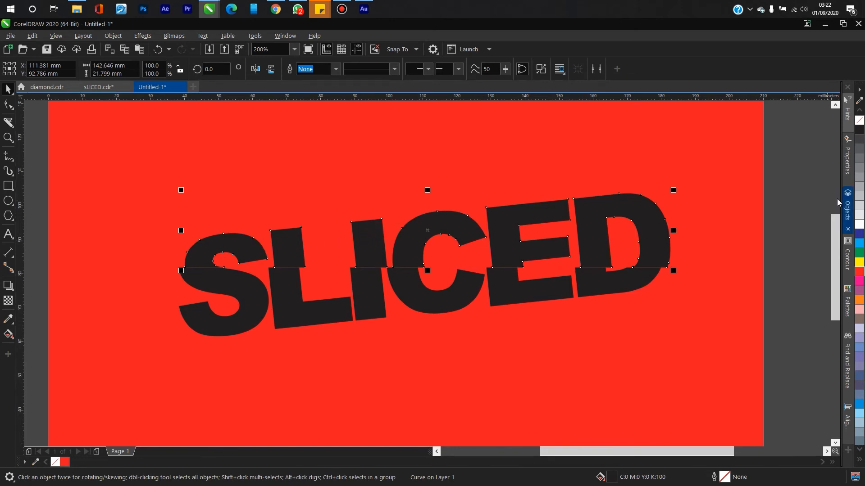
click(859, 225)
click(373, 292)
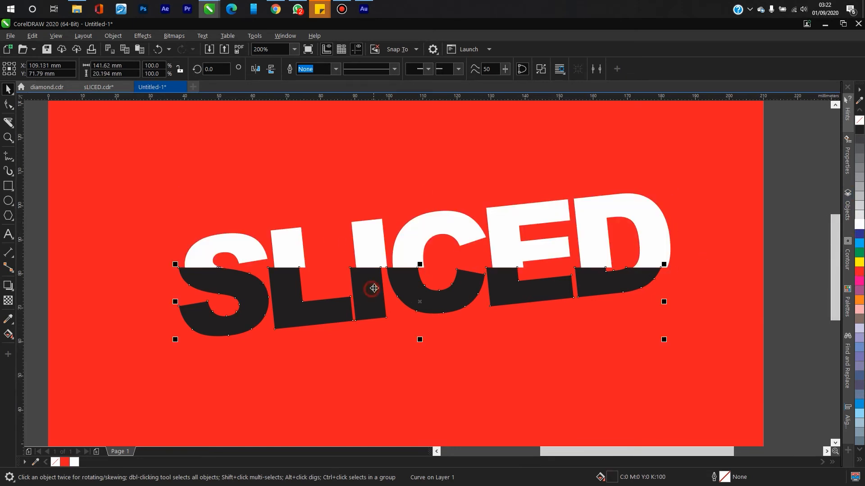
click(859, 225)
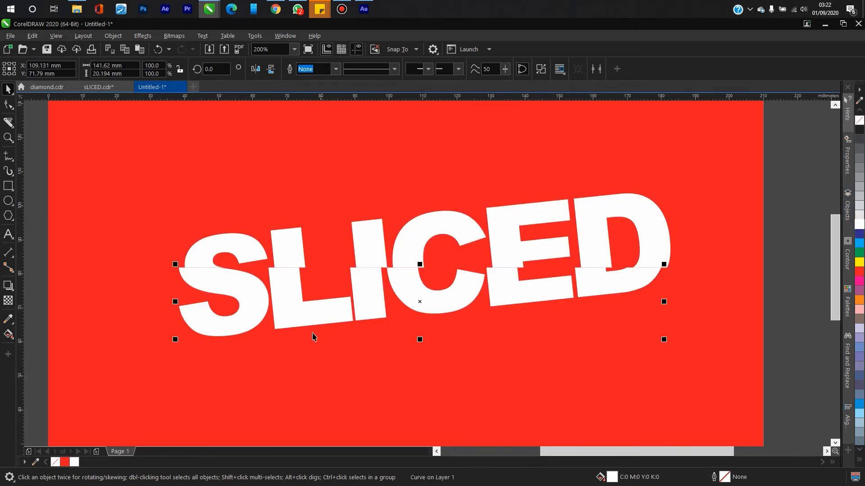
Step: Apply a vertical fountain fill to the upper half, running from white at the top to red at the cut line
click(420, 245)
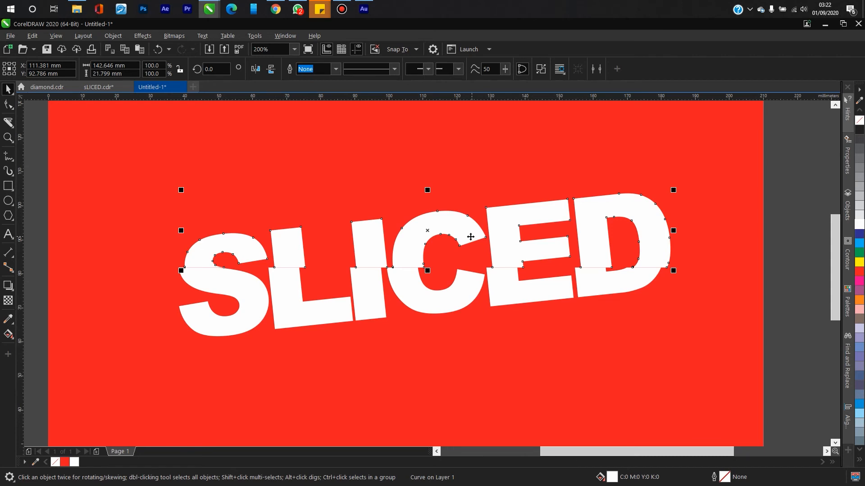
click(8, 335)
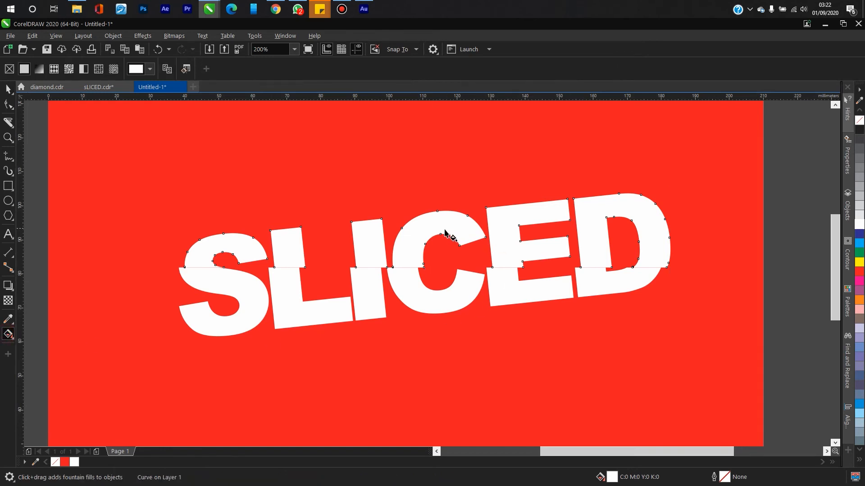
drag(444, 216, 445, 266)
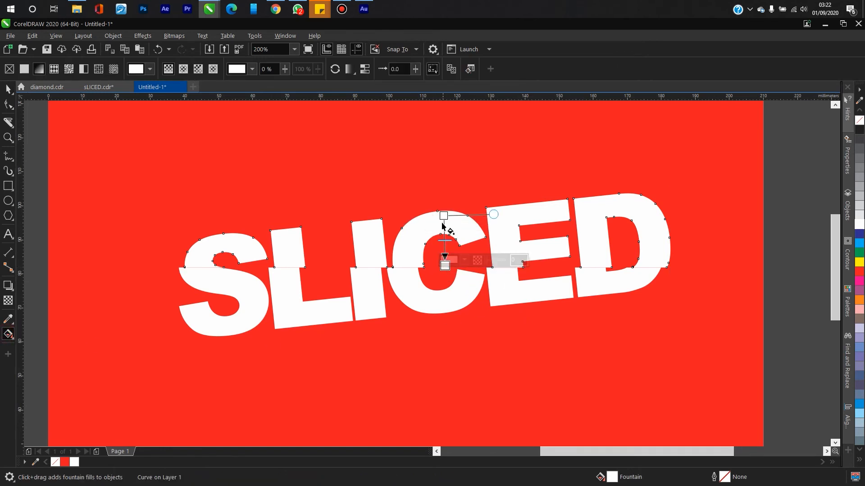
click(445, 266)
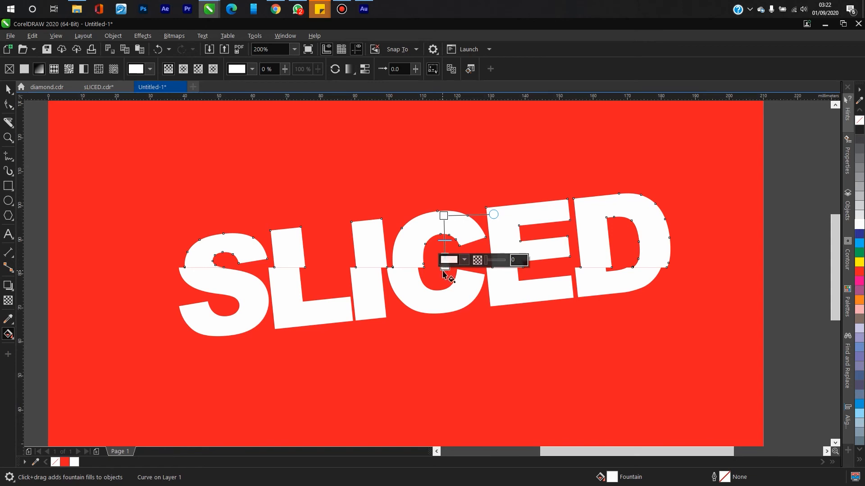
click(448, 261)
mouse_move(507, 313)
mouse_down()
mouse_move(521, 307)
mouse_move(517, 347)
mouse_move(526, 315)
mouse_up()
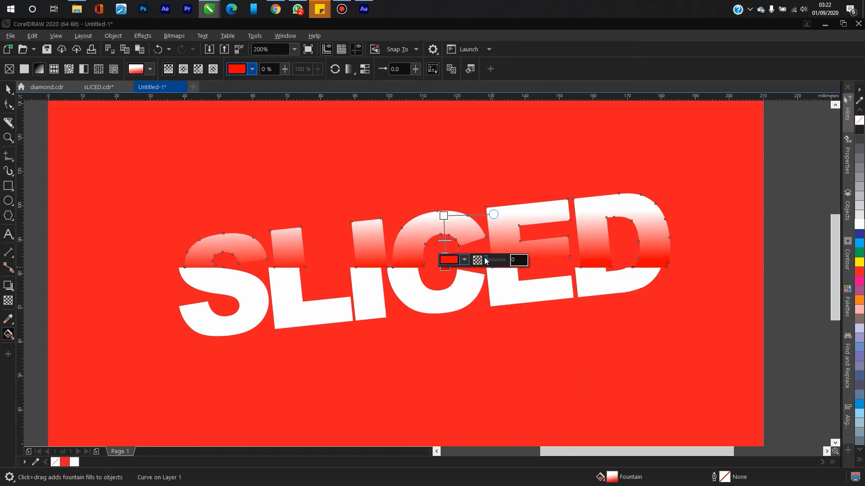
Step: Move the upper half's white gradient node down near the cut and the red node below it, leaving a narrow, soft red fade along the slice
scroll(442, 228, up, 2)
drag(426, 187, 428, 251)
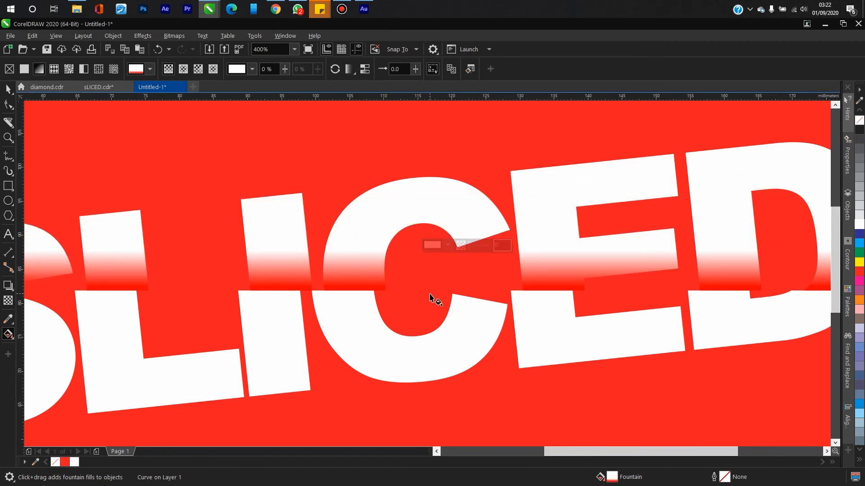
scroll(433, 300, down, 2)
scroll(433, 292, up, 1)
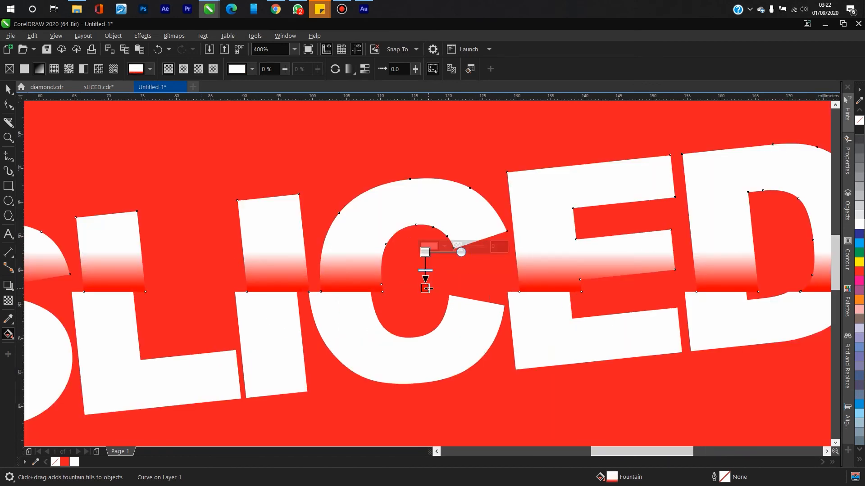
drag(426, 288, 426, 311)
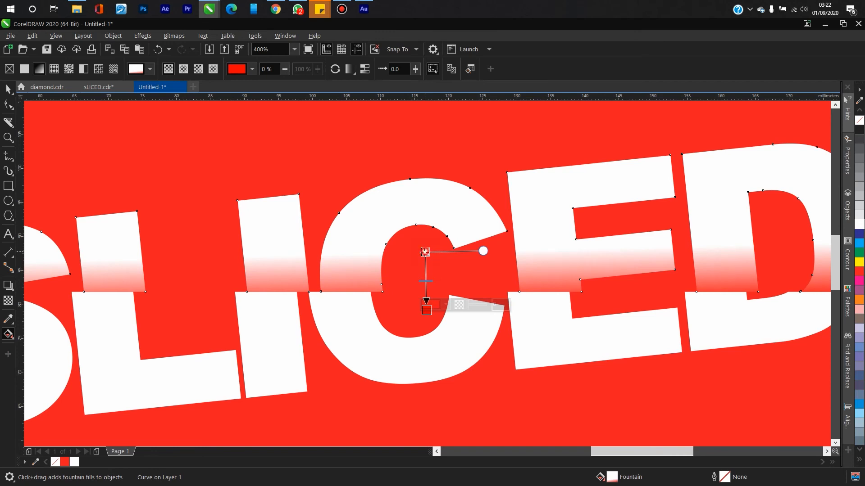
drag(425, 251, 425, 263)
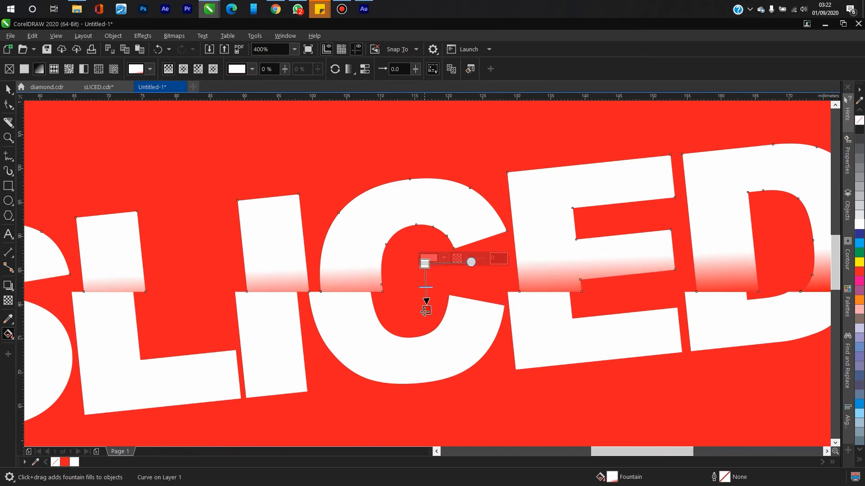
drag(424, 310, 425, 306)
scroll(414, 291, down, 1)
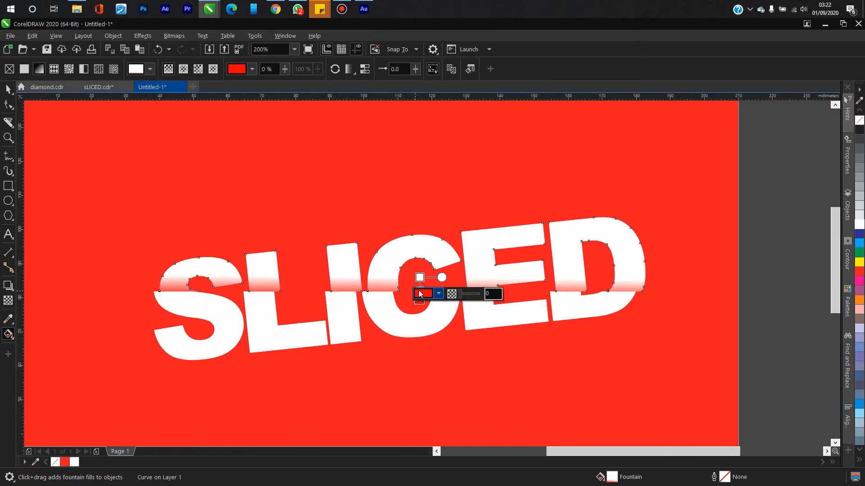
scroll(440, 299, up, 1)
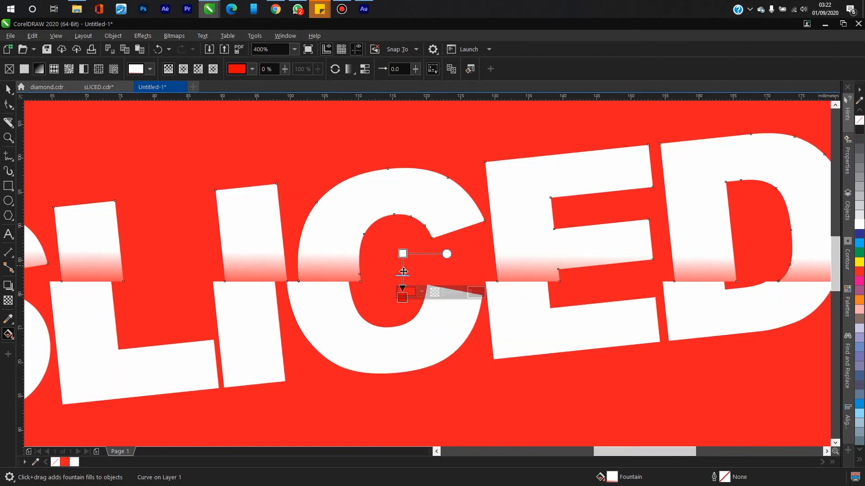
drag(404, 255, 403, 264)
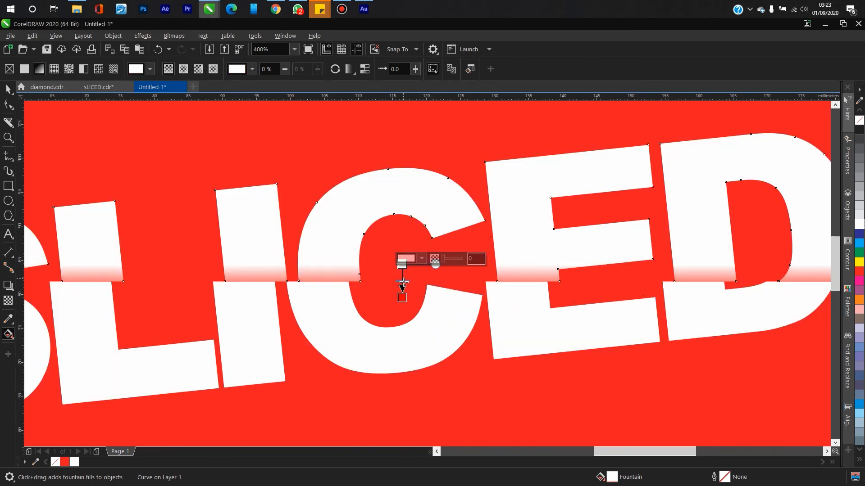
Step: Finish editing the upper half's fountain fill, return to the Pick tool and deselect the text
scroll(392, 305, down, 1)
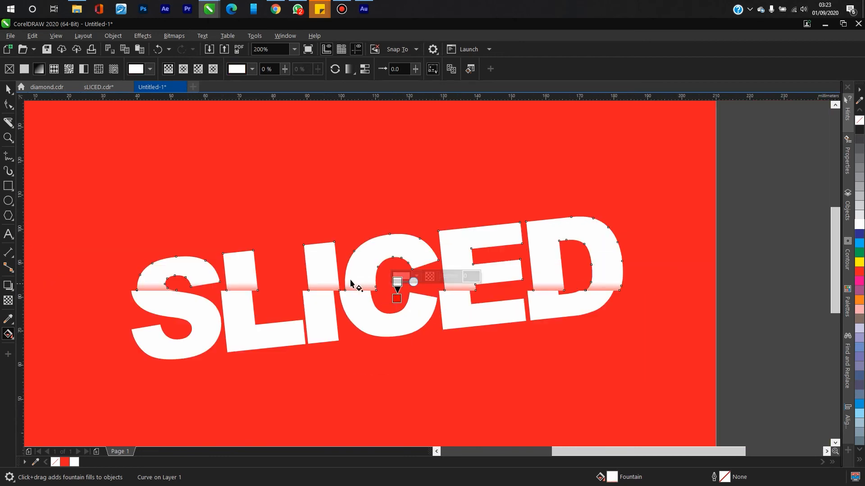
key(space)
scroll(363, 269, down, 1)
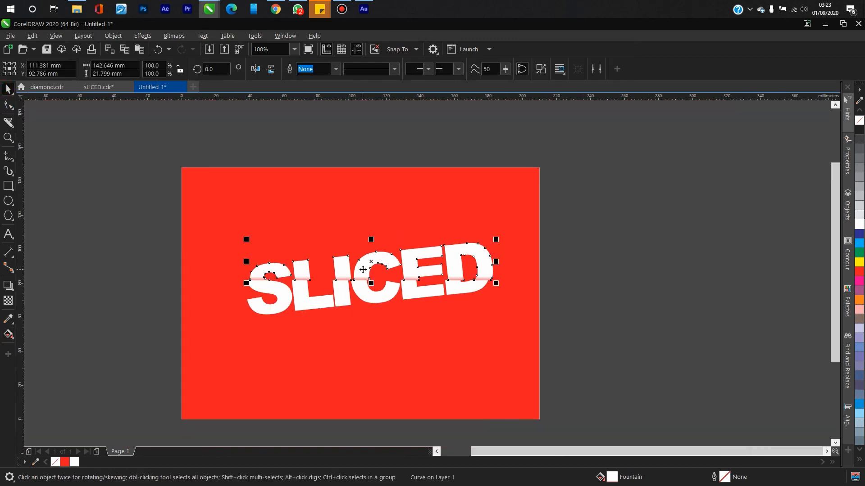
key(Escape)
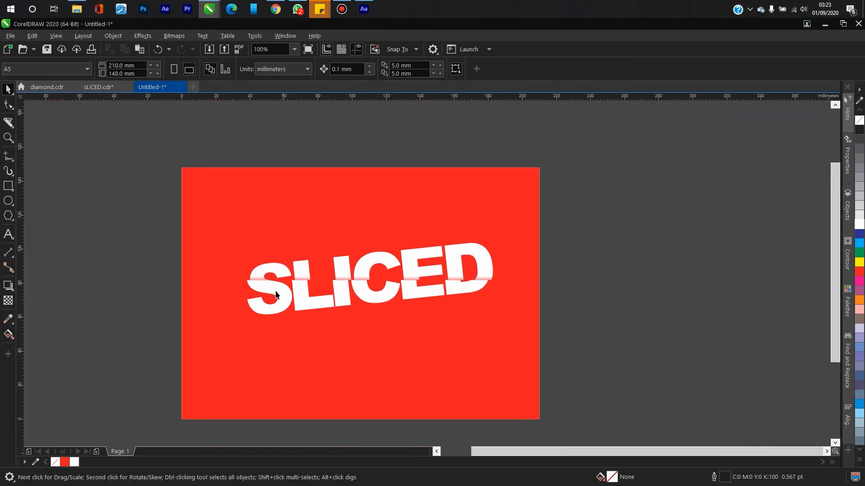
Step: Try moving the upper half of the text about 5.4 mm to the left, undo the move and deselect it
scroll(253, 286, up, 1)
mouse_move(319, 263)
mouse_down()
mouse_move(305, 251)
mouse_move(302, 261)
mouse_up()
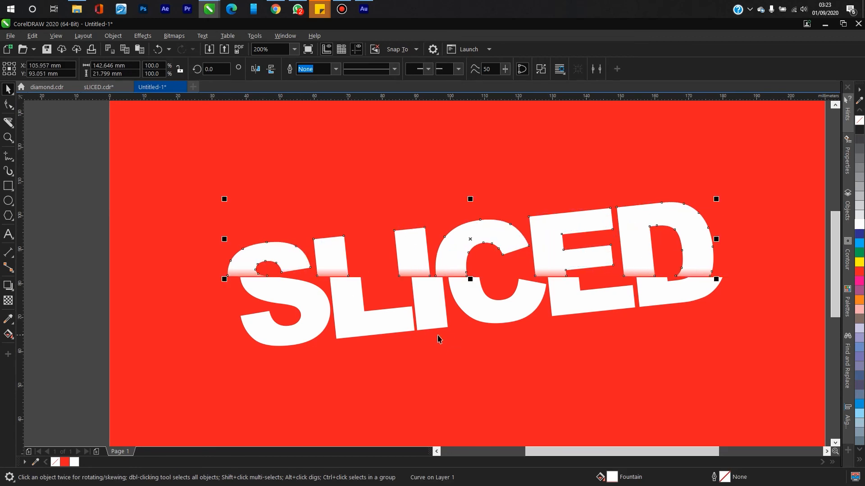
key(ctrl+z)
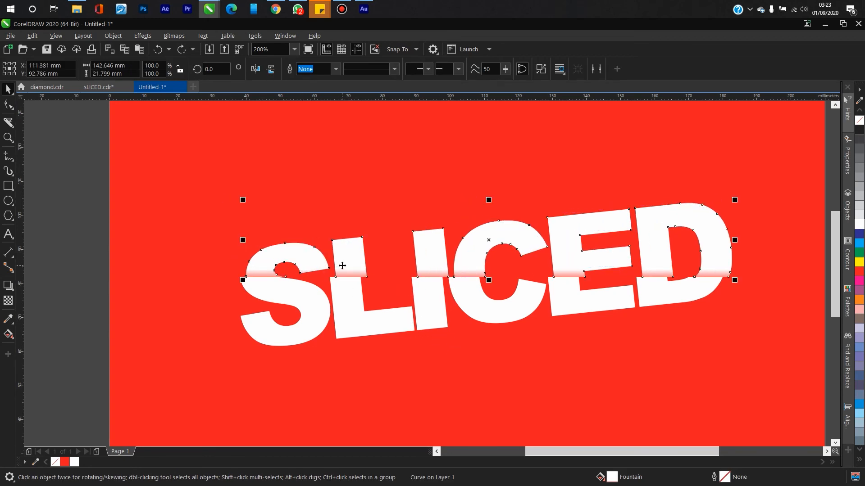
scroll(328, 241, down, 1)
key(Escape)
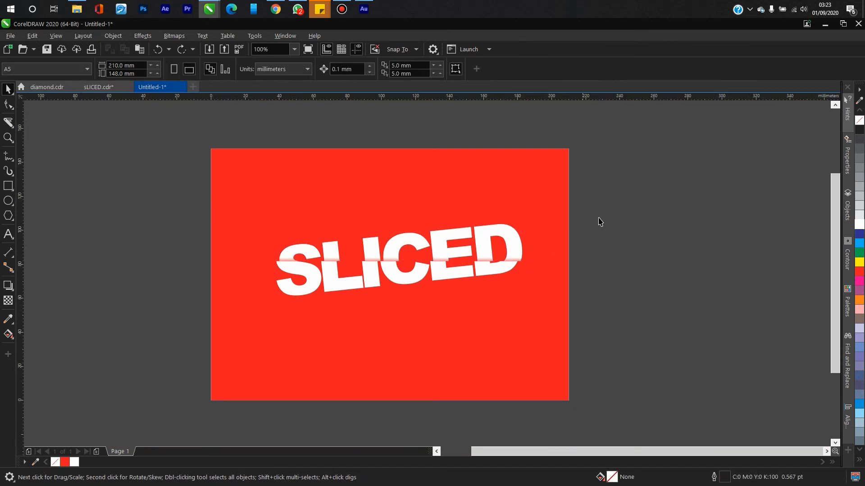
Step: Select both halves of the sliced text and move them together near the page centre, at about X 105.7 mm, Y 77.5 mm
drag(633, 192, 270, 311)
scroll(398, 270, up, 1)
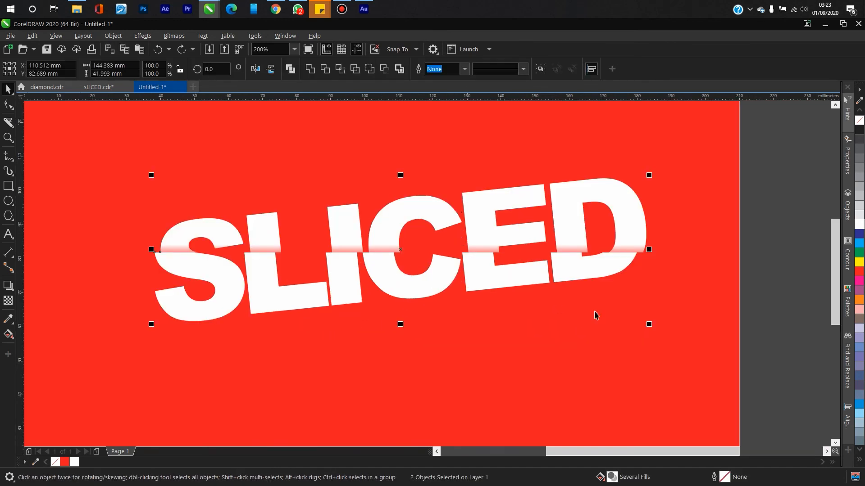
drag(381, 270, 350, 278)
scroll(419, 285, down, 1)
key(Escape)
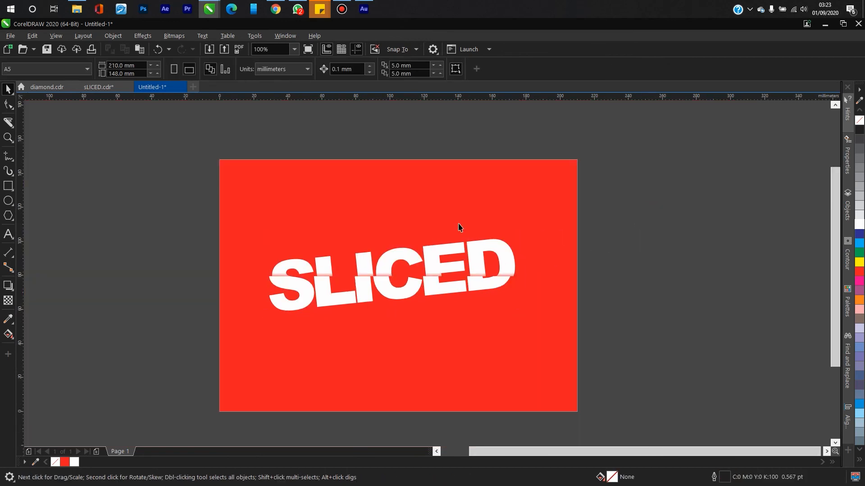
mouse_move(646, 180)
mouse_down()
mouse_move(241, 322)
mouse_move(198, 348)
mouse_up()
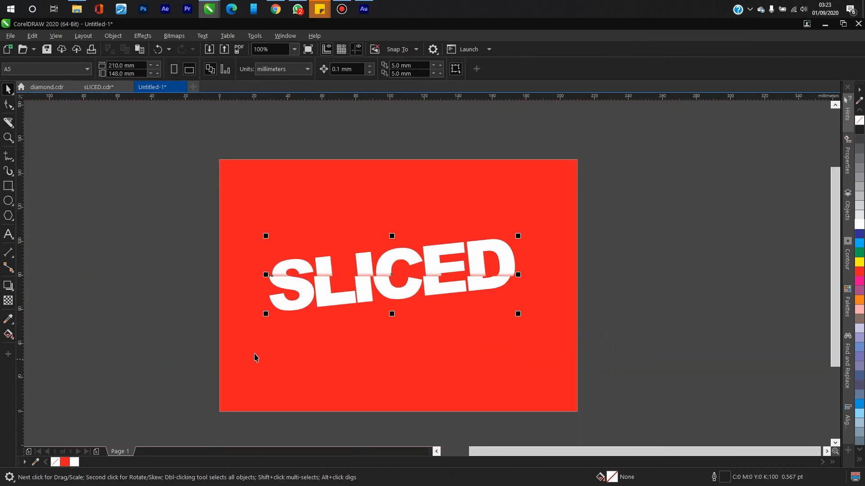
click(382, 283)
drag(387, 288, 395, 286)
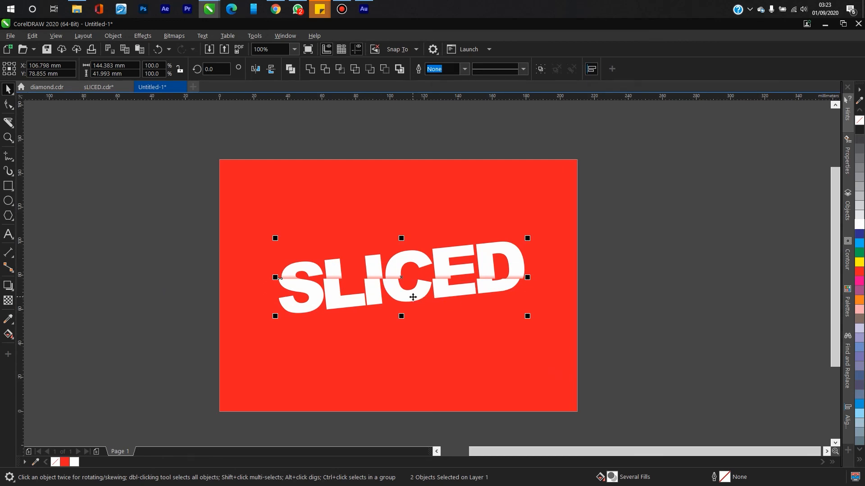
drag(411, 297, 410, 299)
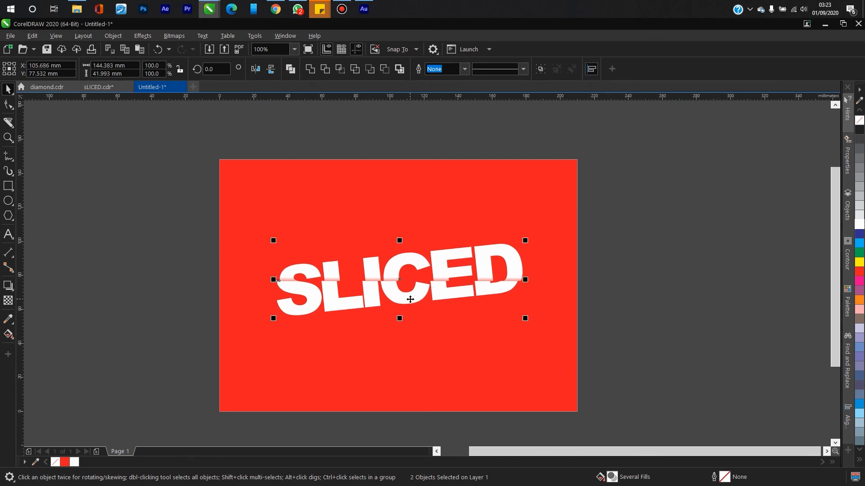